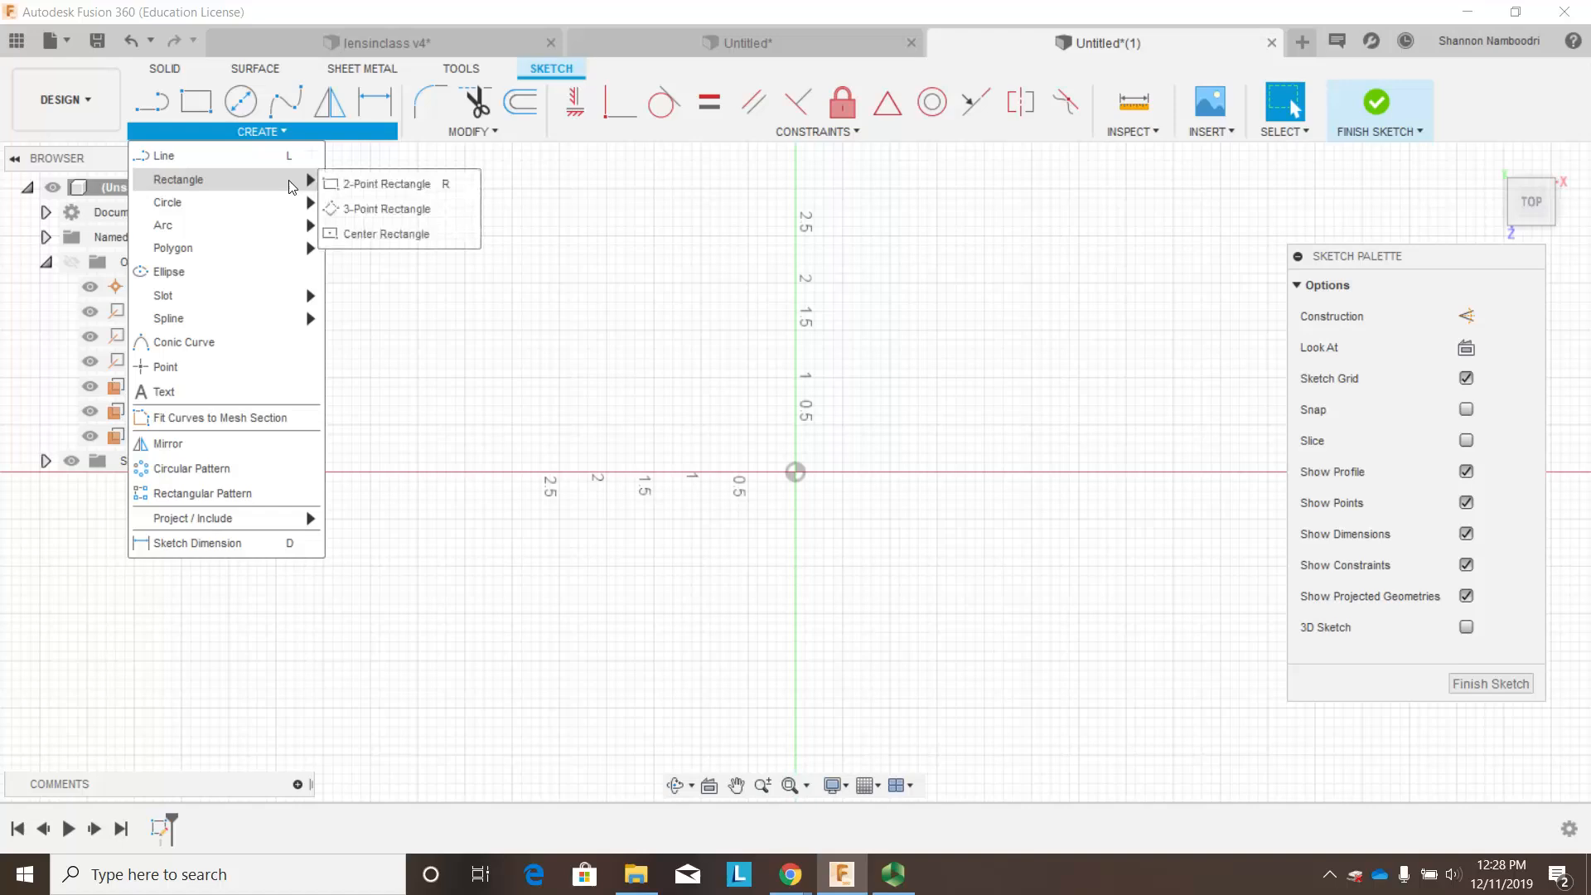
- Draw a centre rectangle on the origin, 0.5 in wide and 0.5 in high
left_click(357, 234)
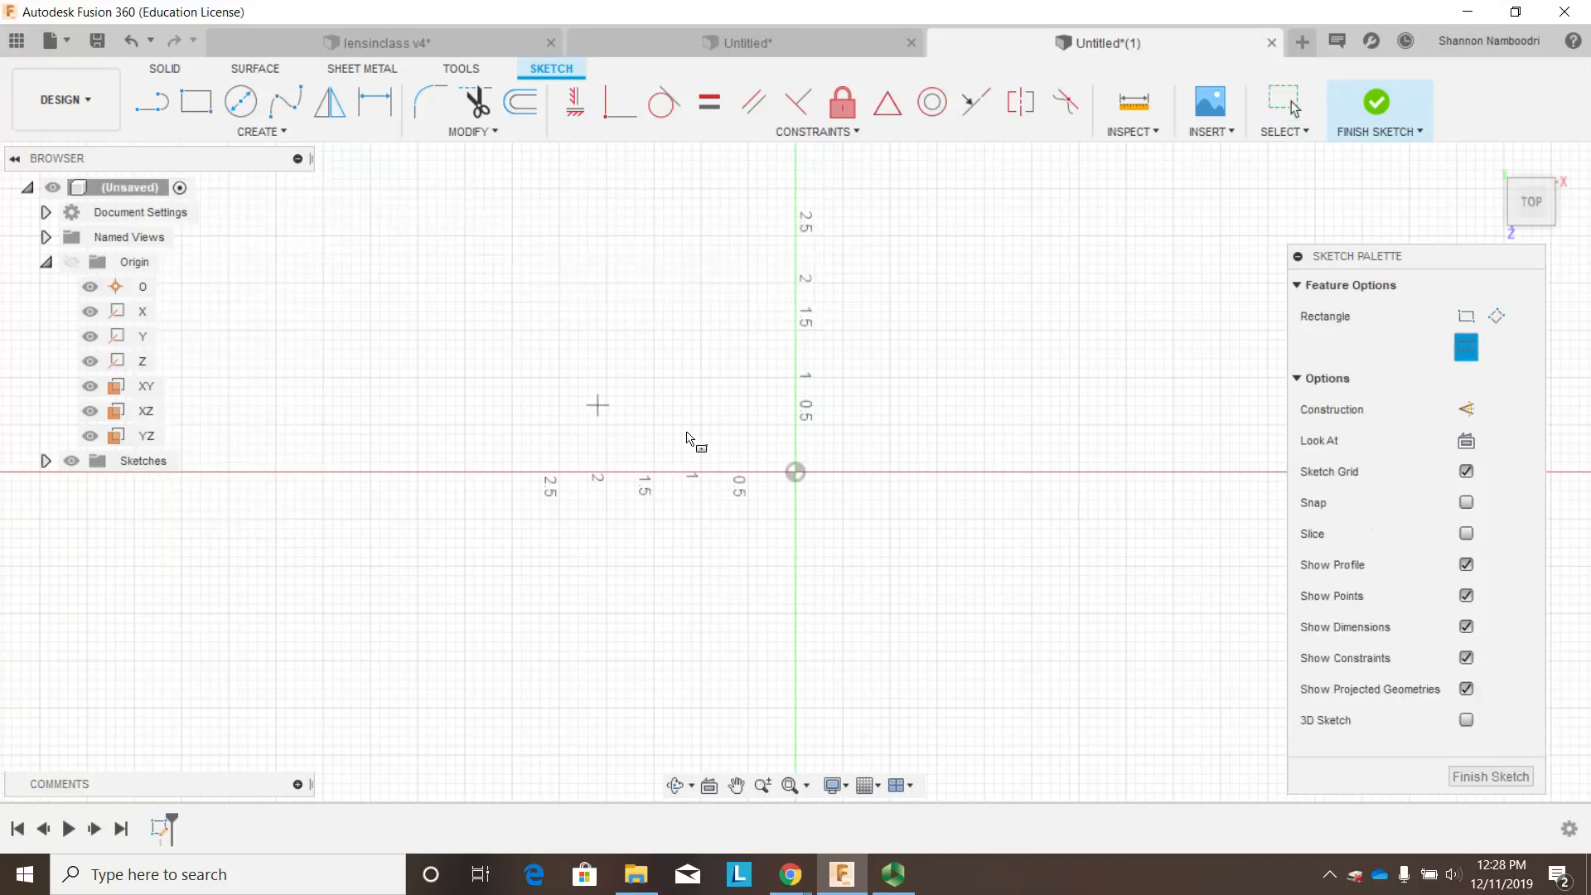
left_click(795, 472)
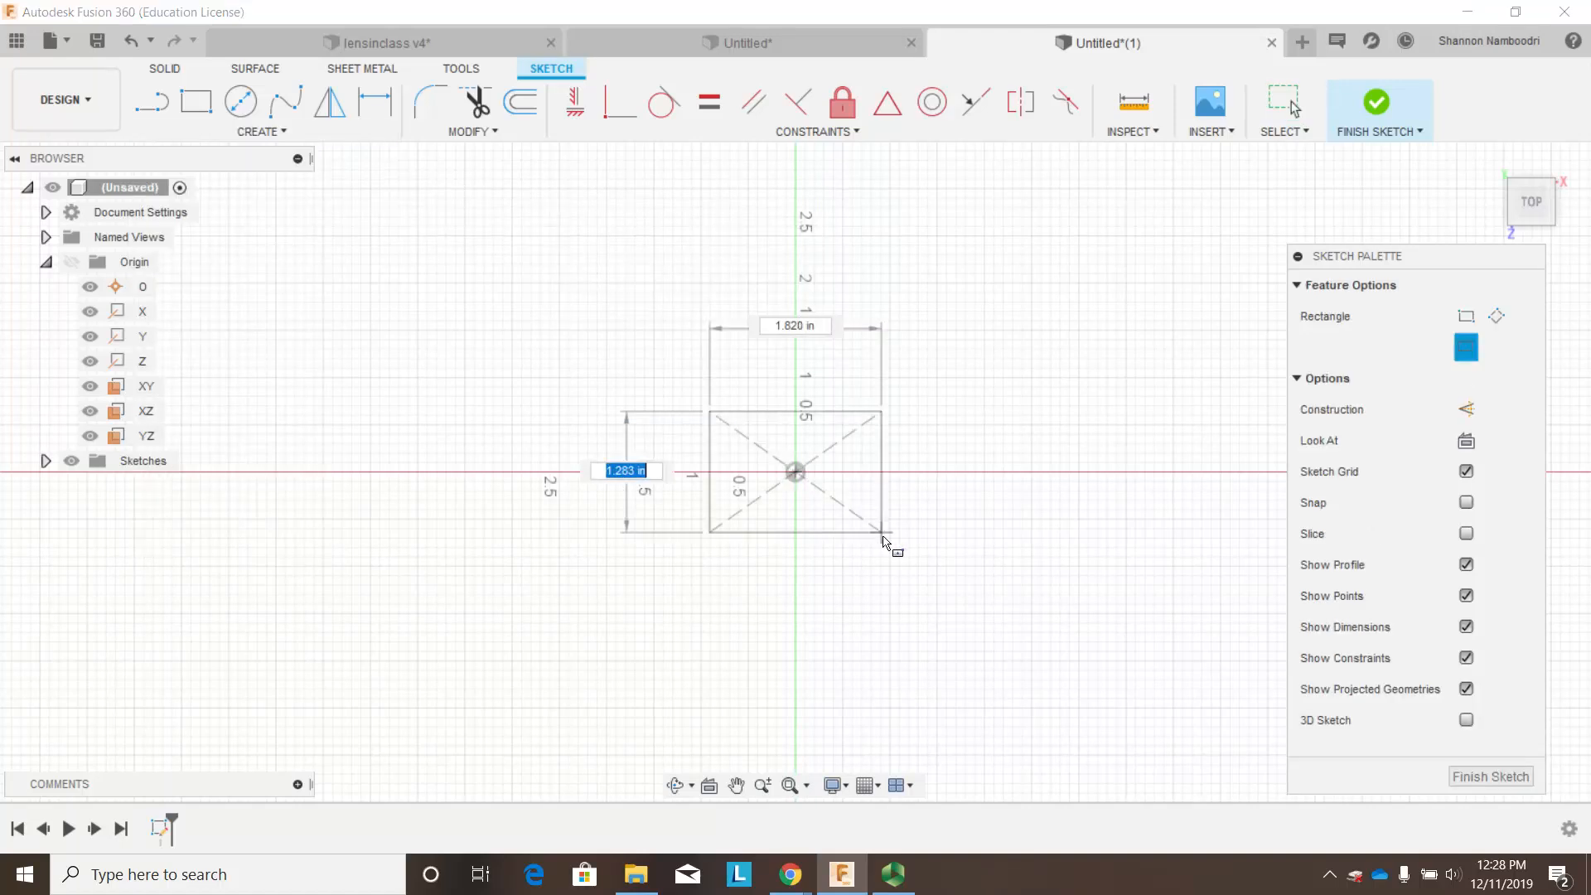
key("Tab")
type(".5")
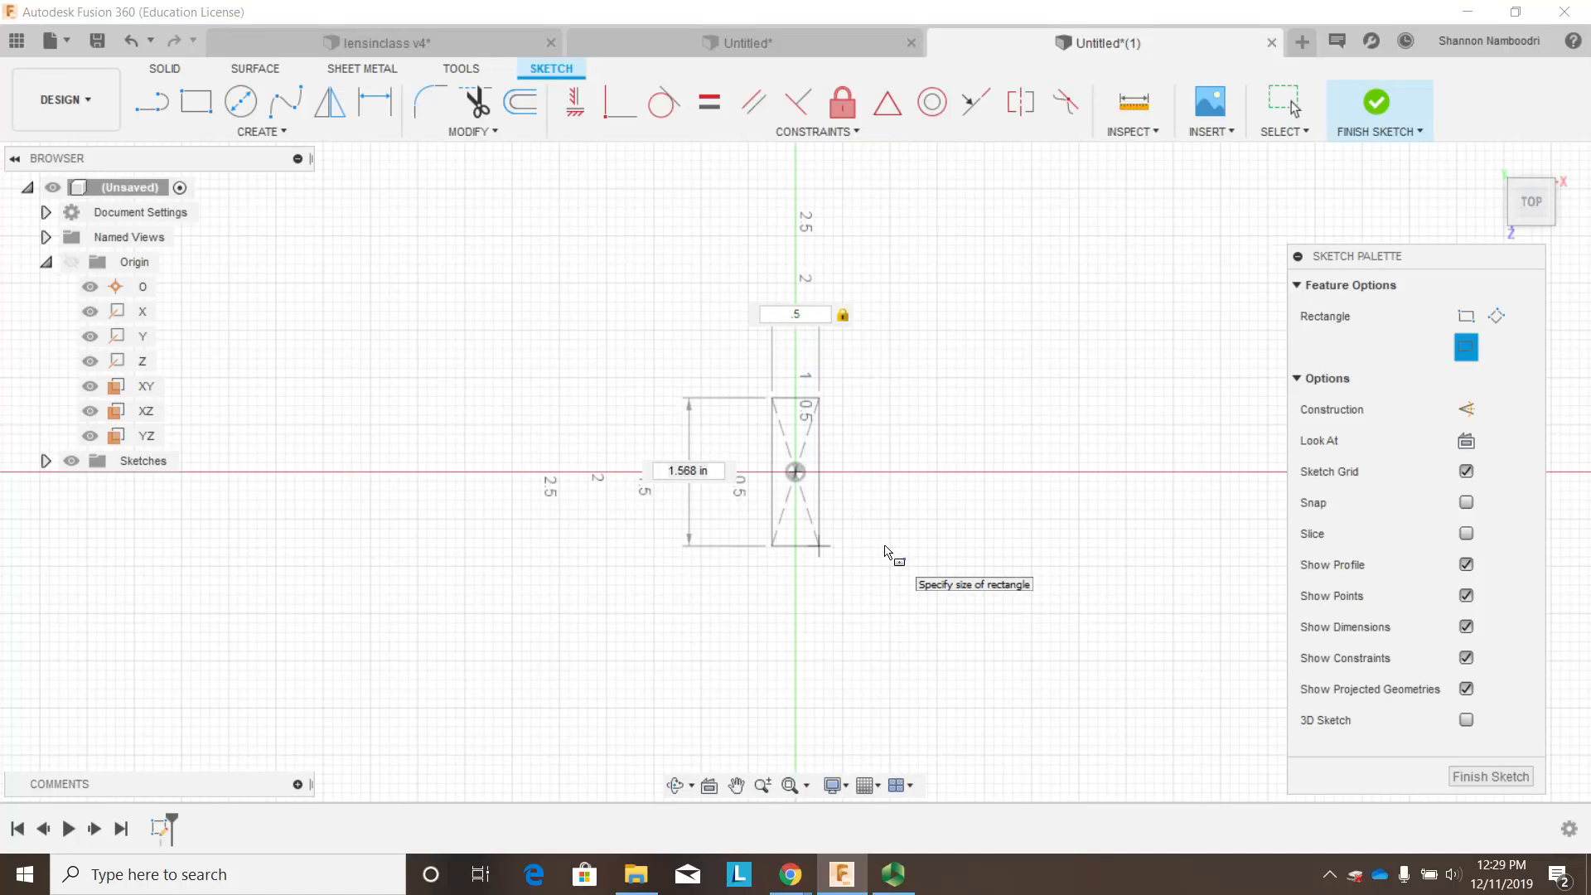
key("Tab")
key("BackSpace")
type(".5")
key("Tab")
key("Return")
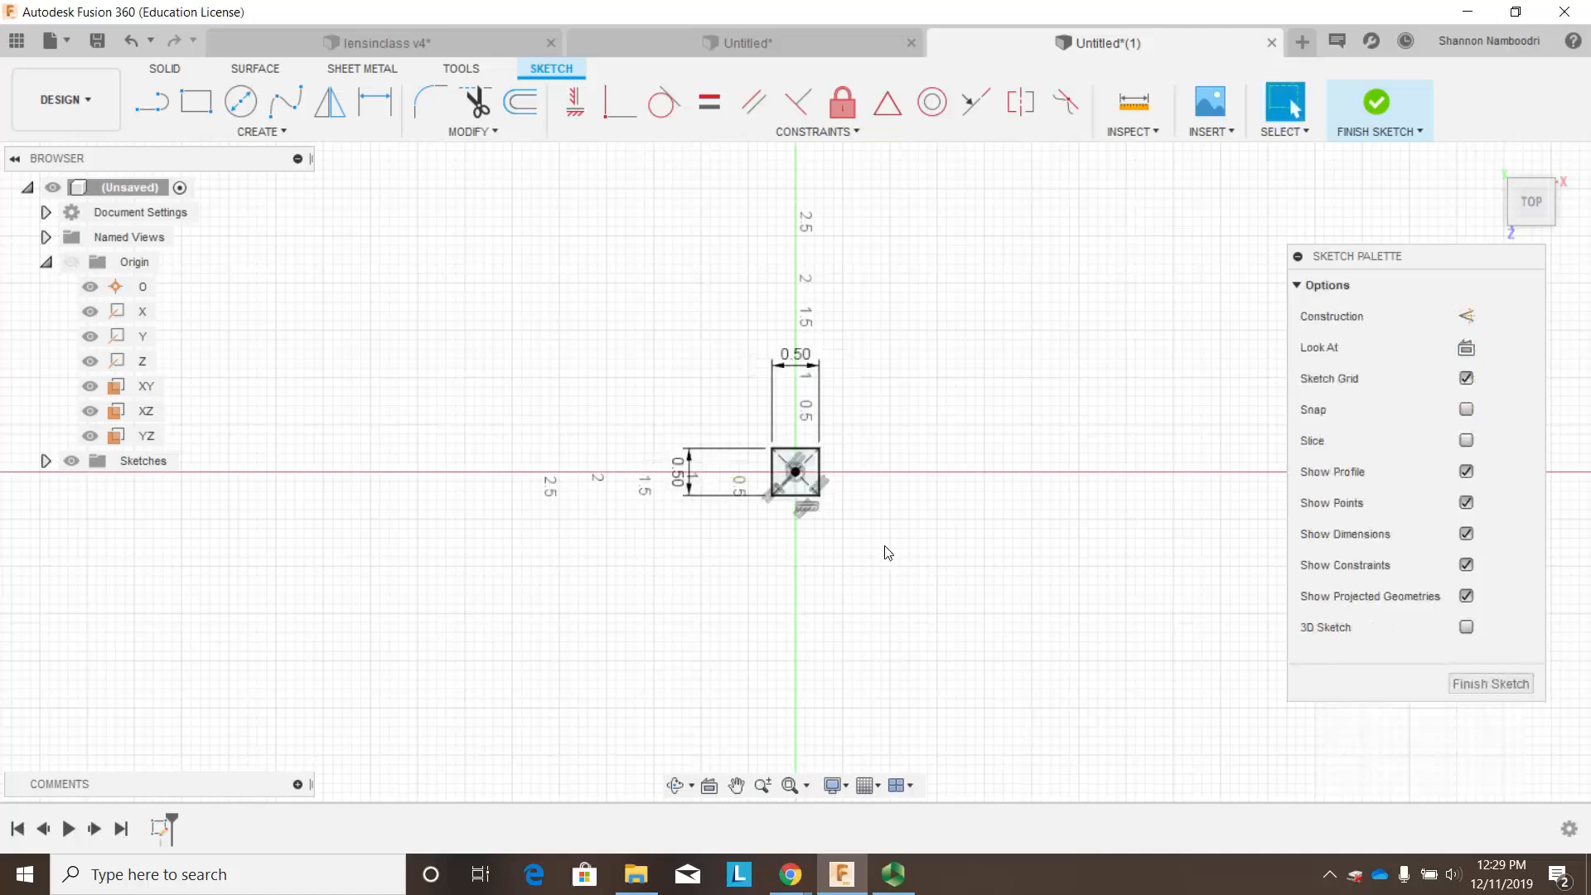
- Move the square's width and height dimensions closer to its edges and finish the sketch
scroll(857, 514, "up", 3)
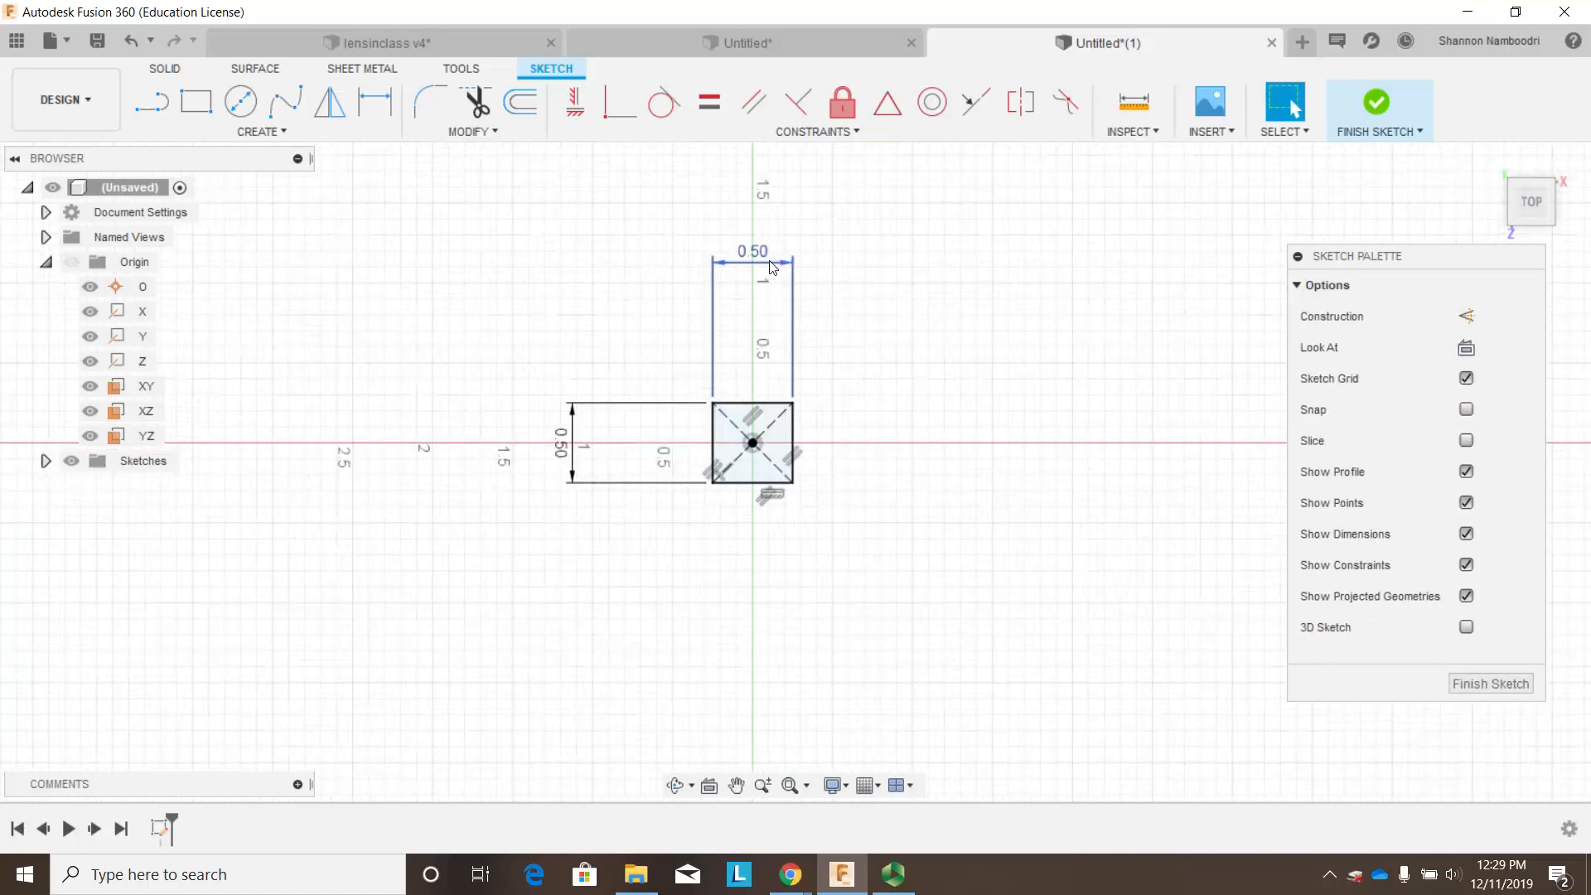
left_click_drag(776, 348, 771, 373)
left_click_drag(591, 443, 667, 452)
scroll(845, 497, "up", 3)
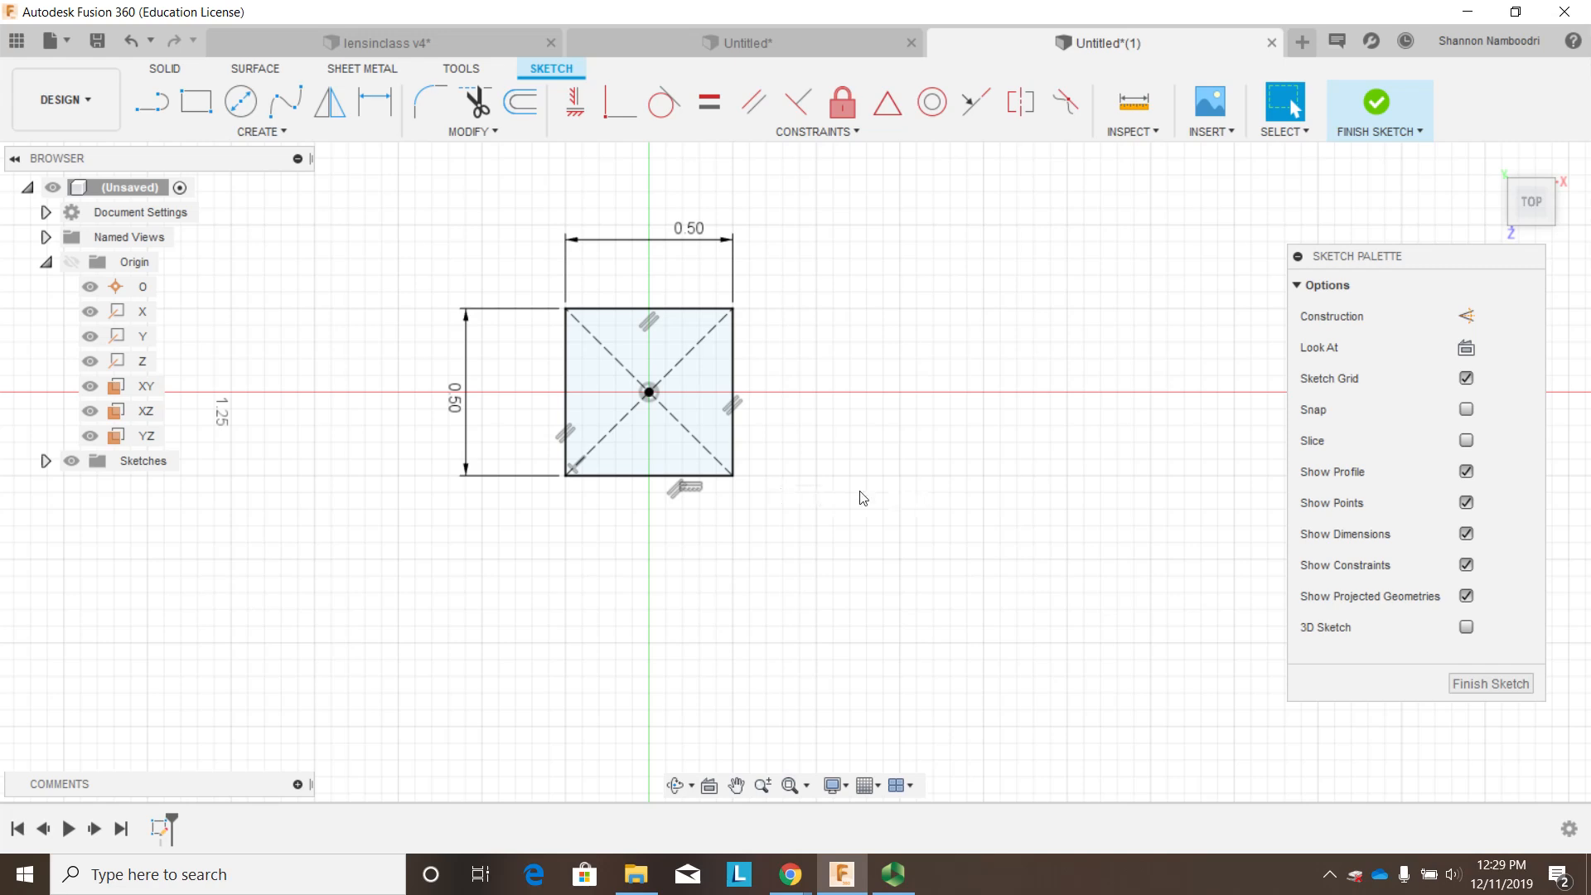
left_click(1498, 687)
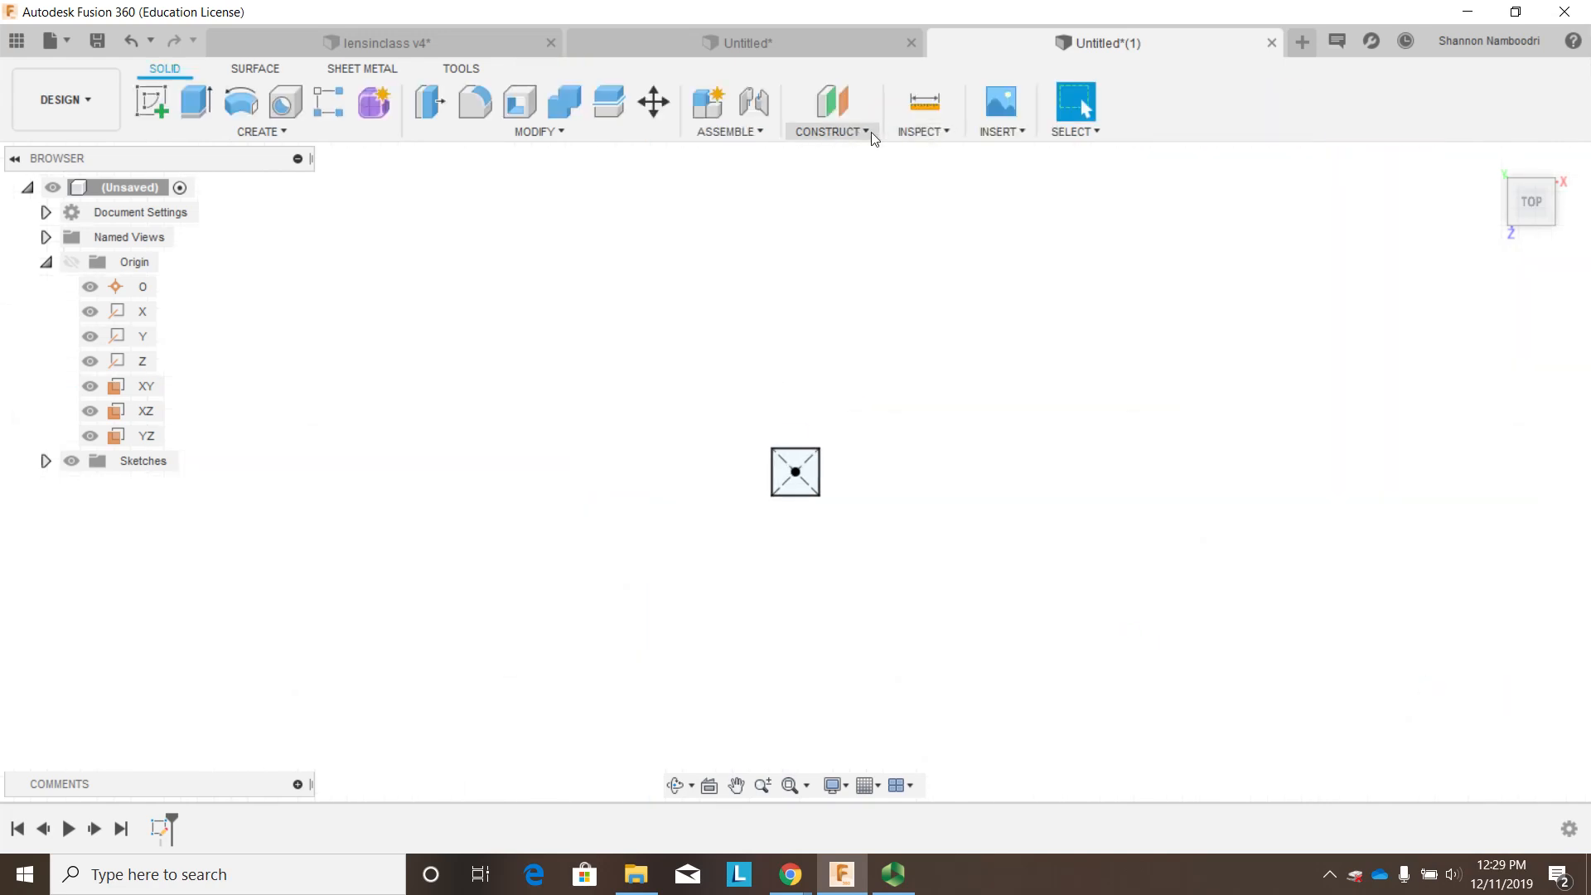
- Create a construction plane offset 0.5 in upward from the XZ origin plane
left_click(831, 131)
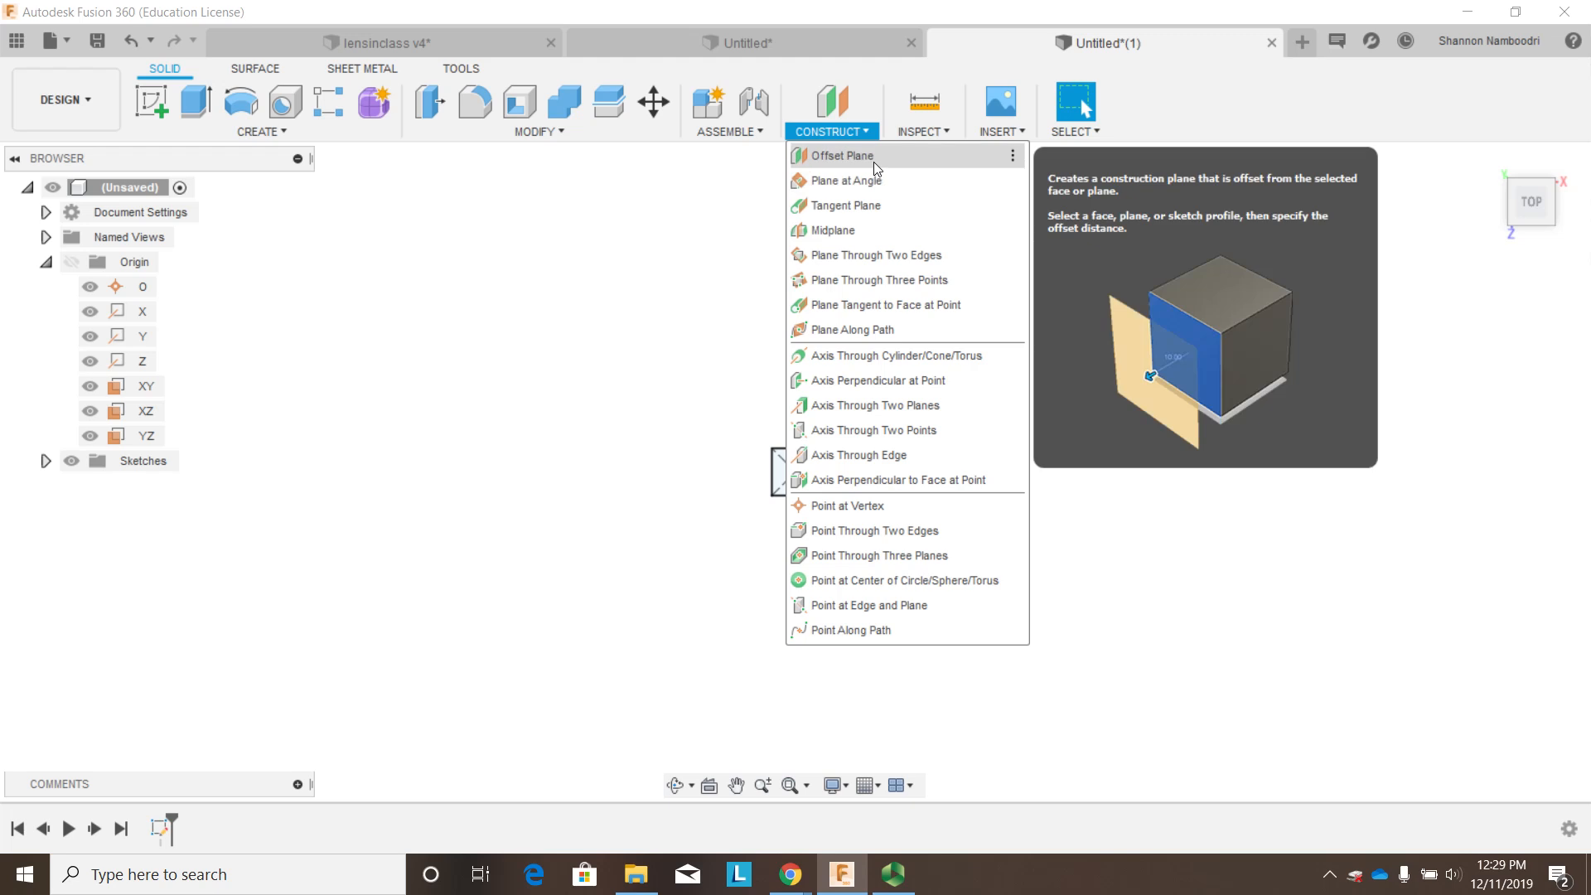
left_click(873, 159)
middle_click_drag(1009, 487, 972, 351, "shift")
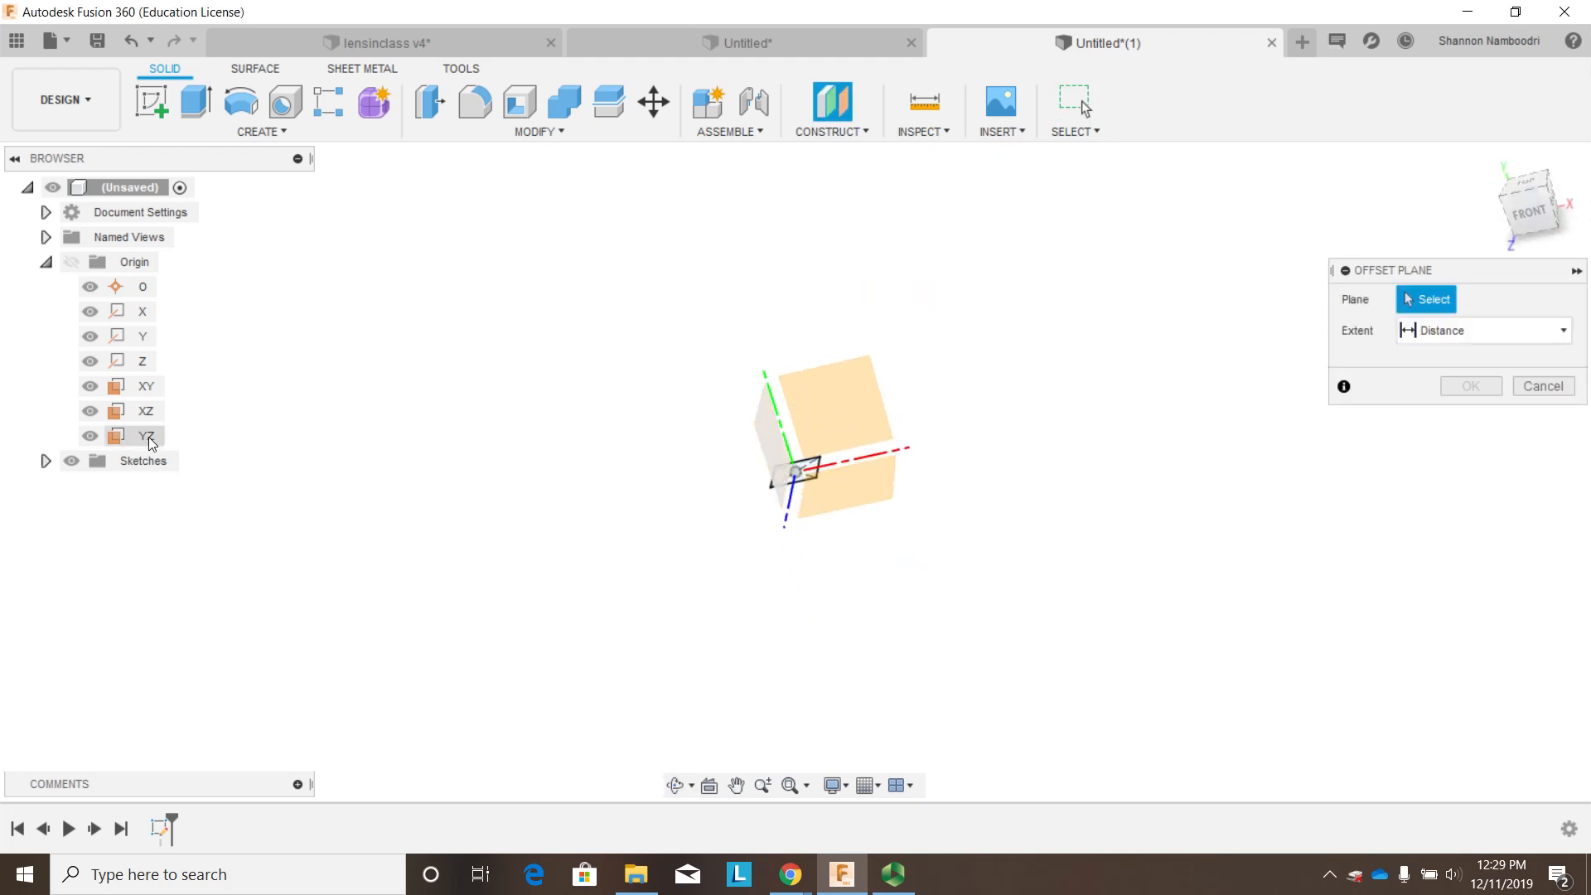
left_click(870, 495)
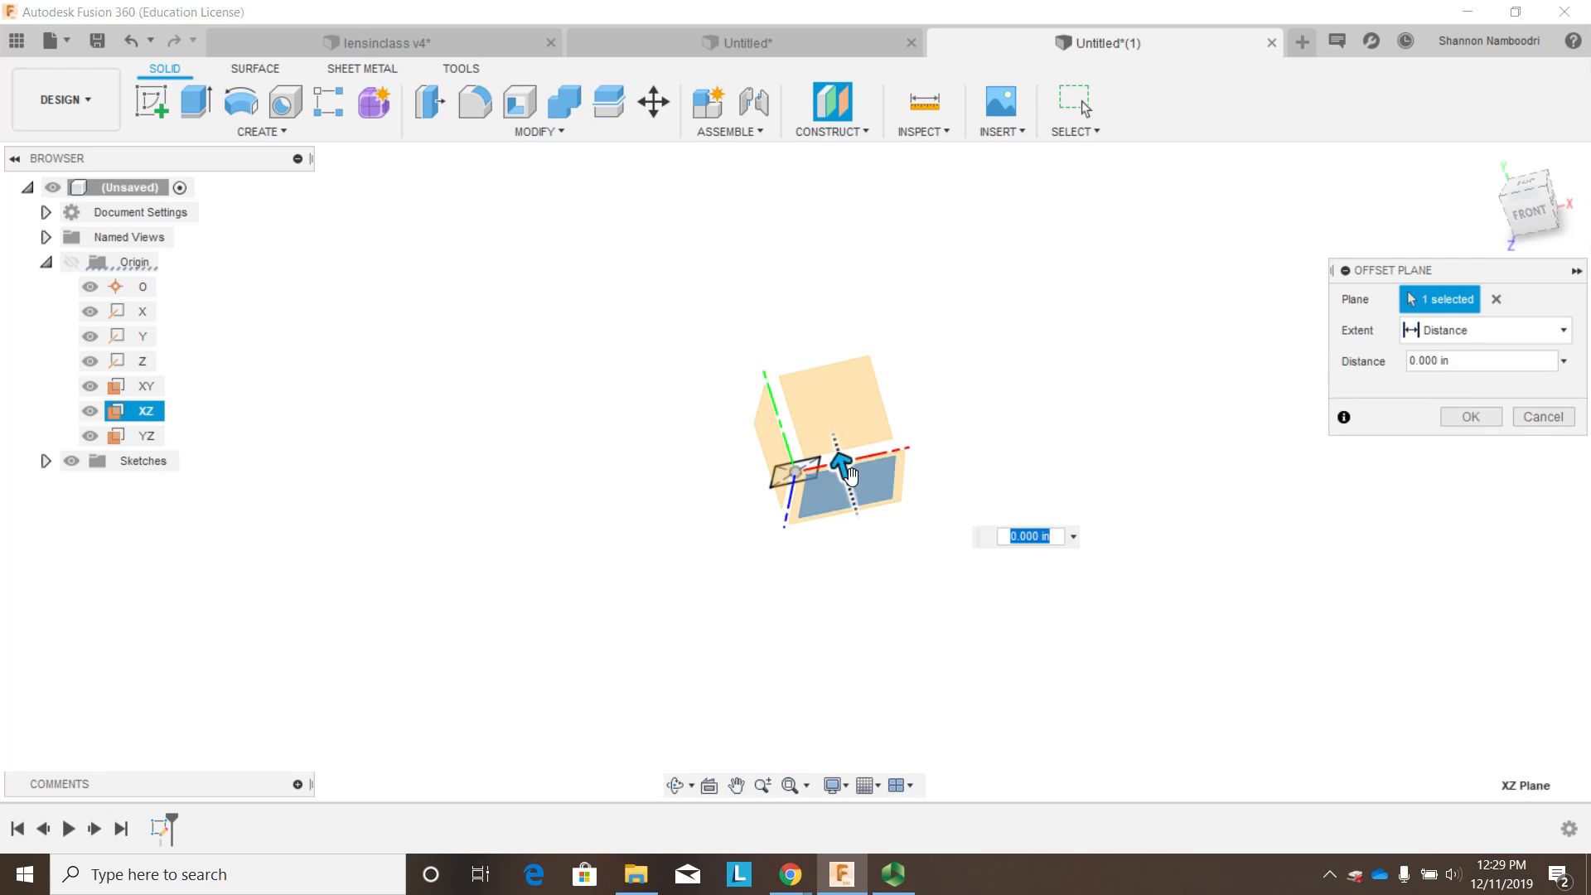
left_click_drag(842, 464, 820, 396)
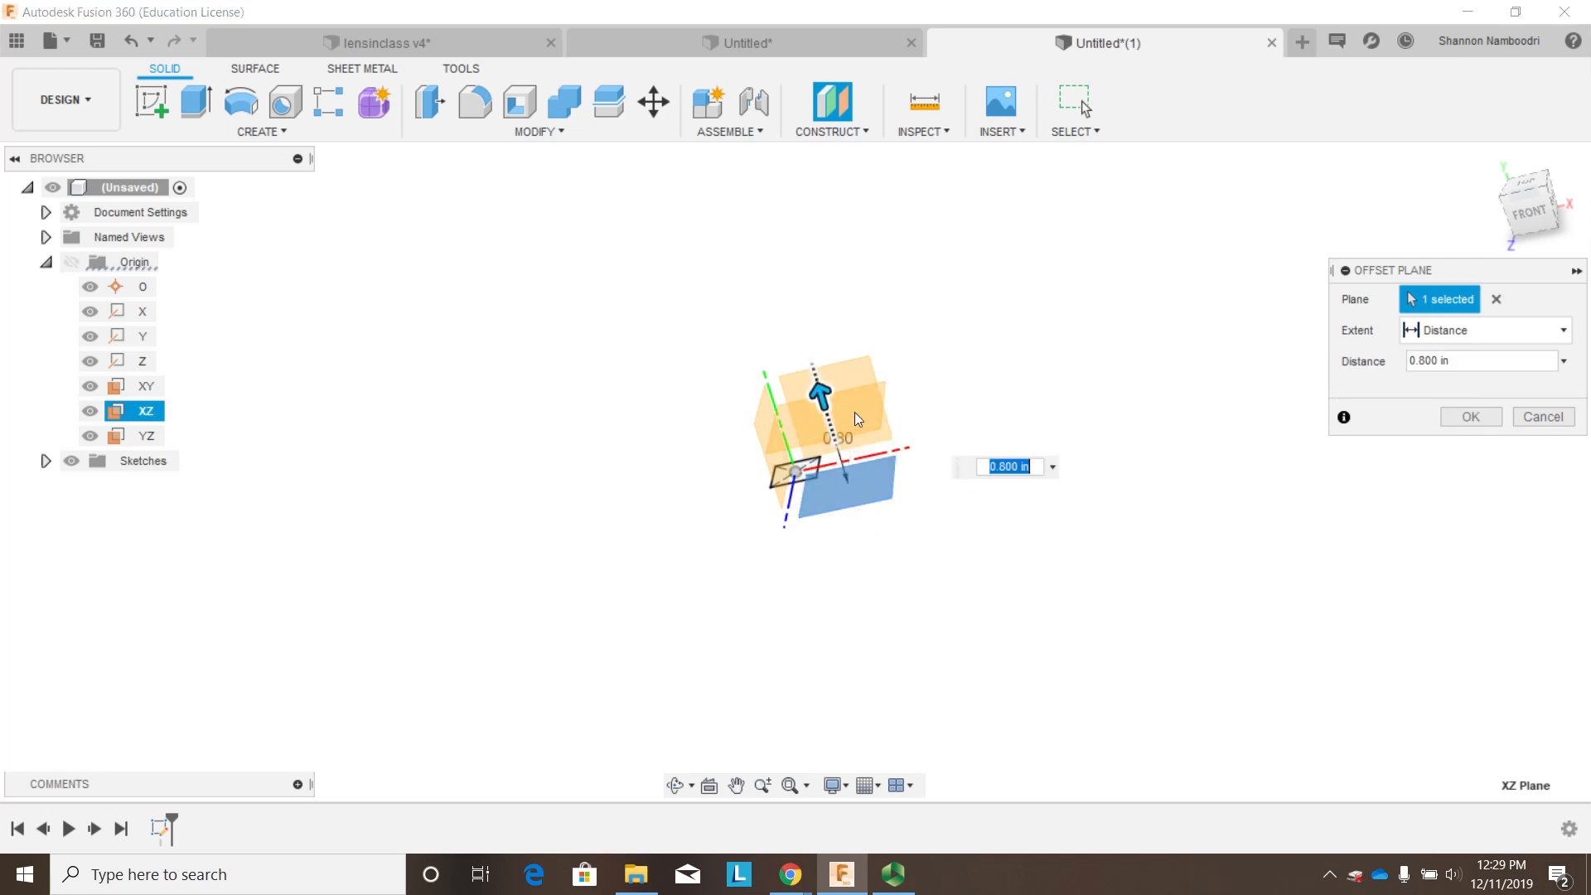
left_click(1442, 360)
type(".5")
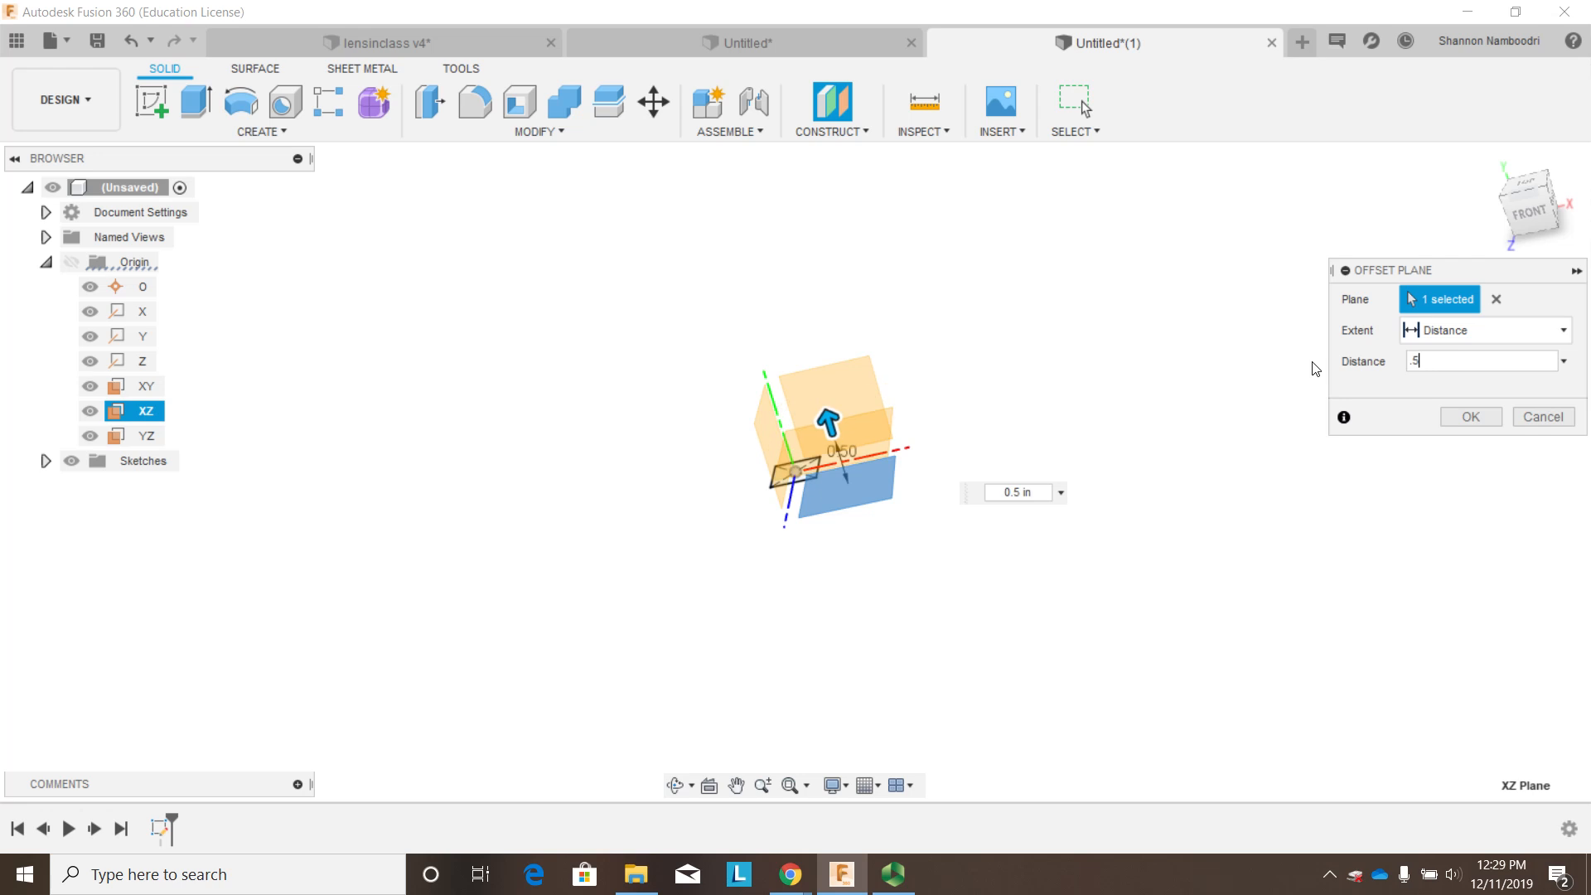
left_click(1471, 417)
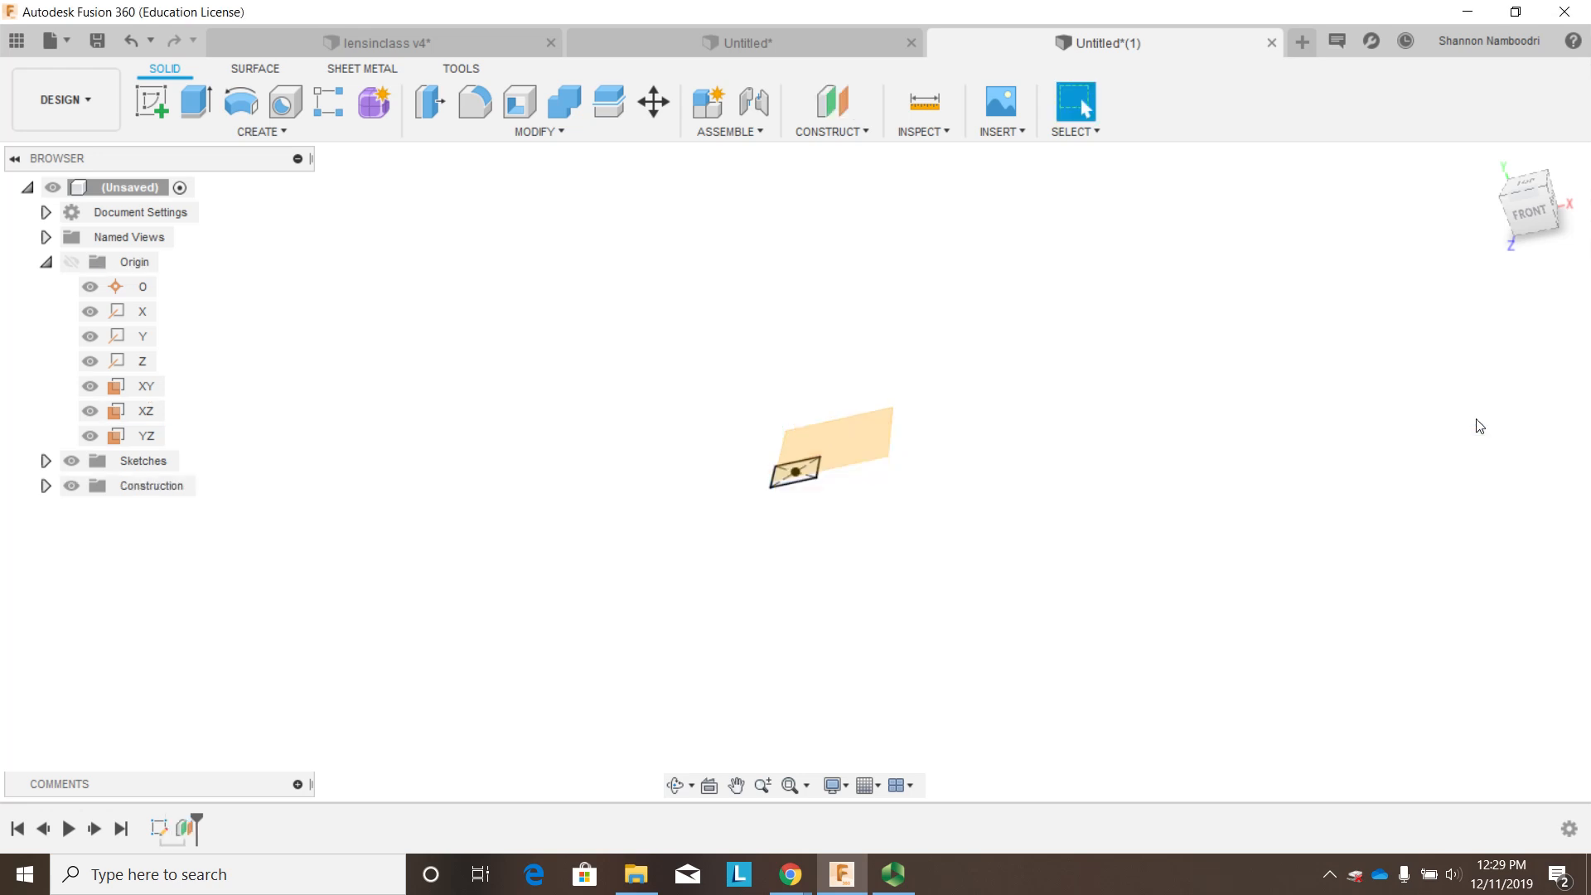
- Create a second construction plane offset 1 in upward from the XZ origin plane
middle_click_drag(882, 431, 870, 373, "shift")
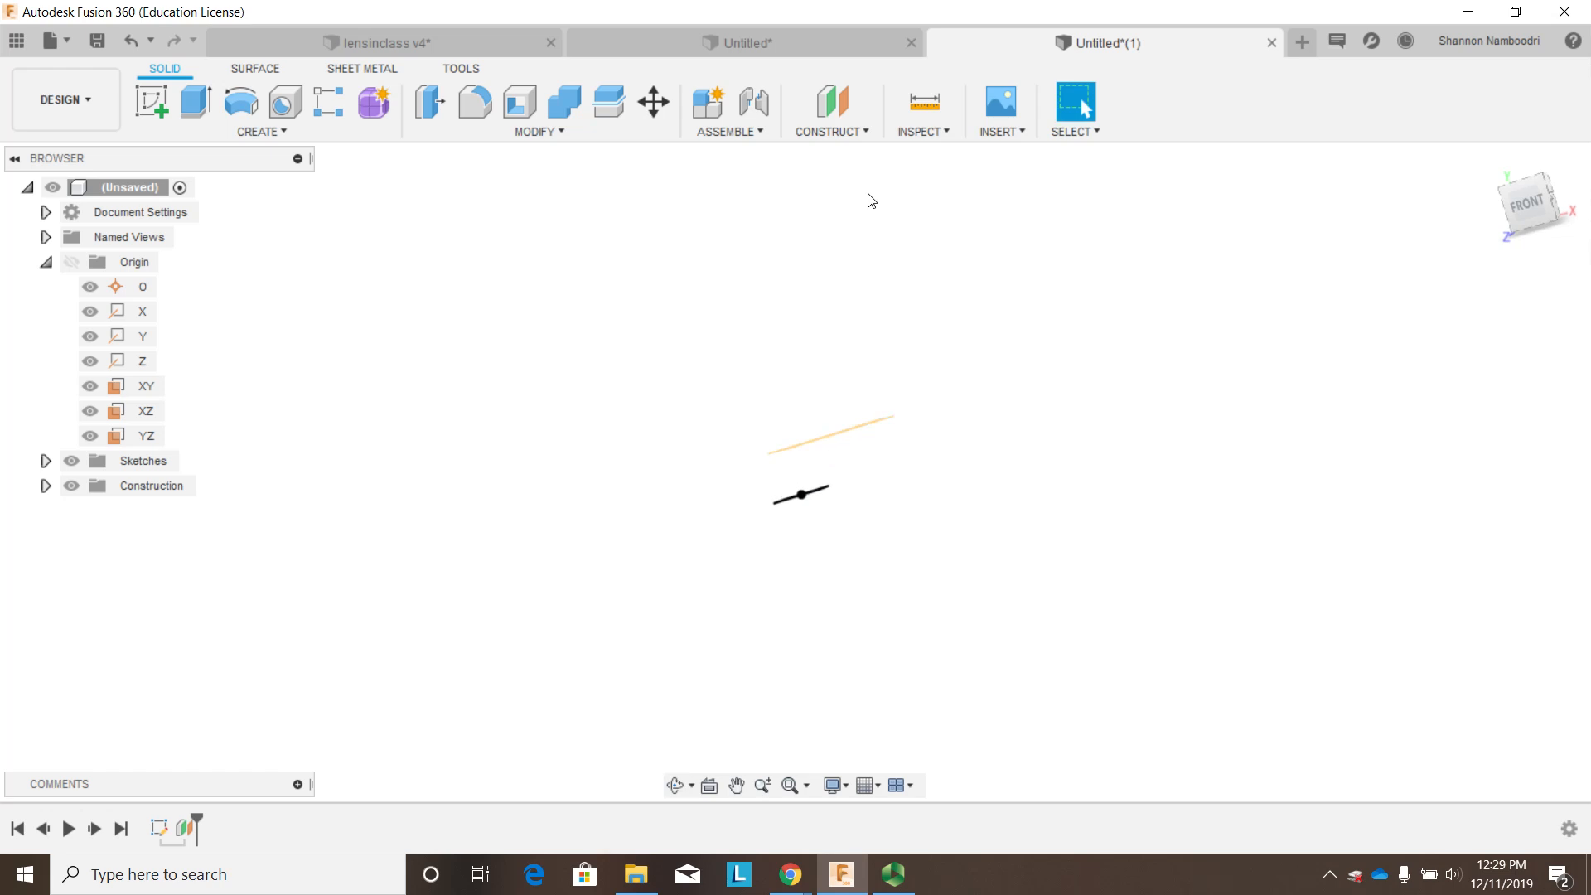
left_click(862, 132)
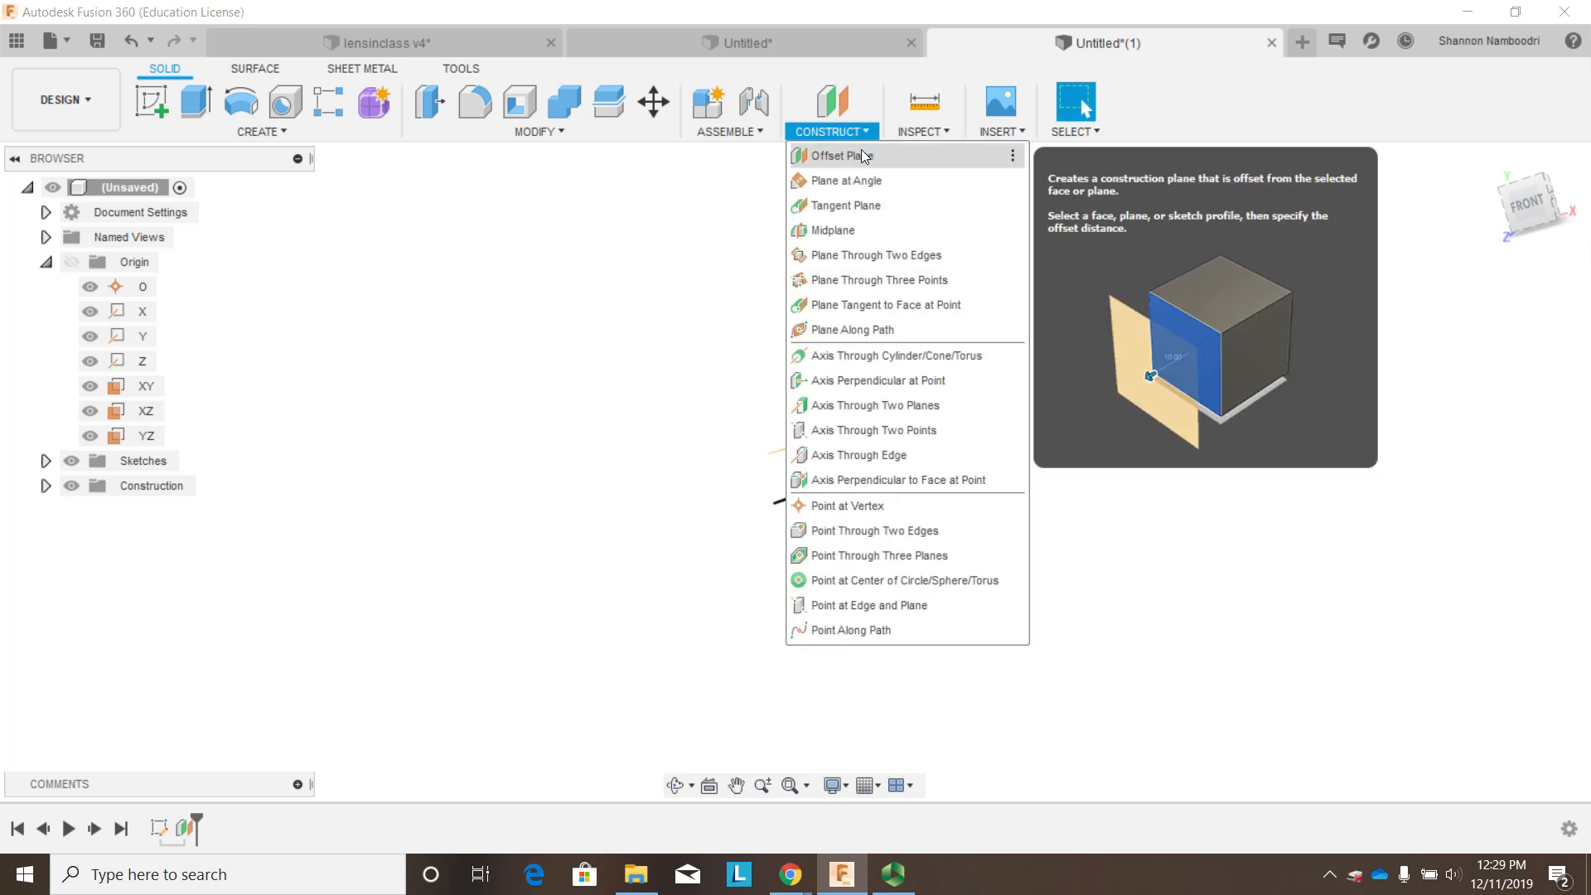
left_click(862, 155)
middle_click_drag(1015, 348, 978, 424, "shift")
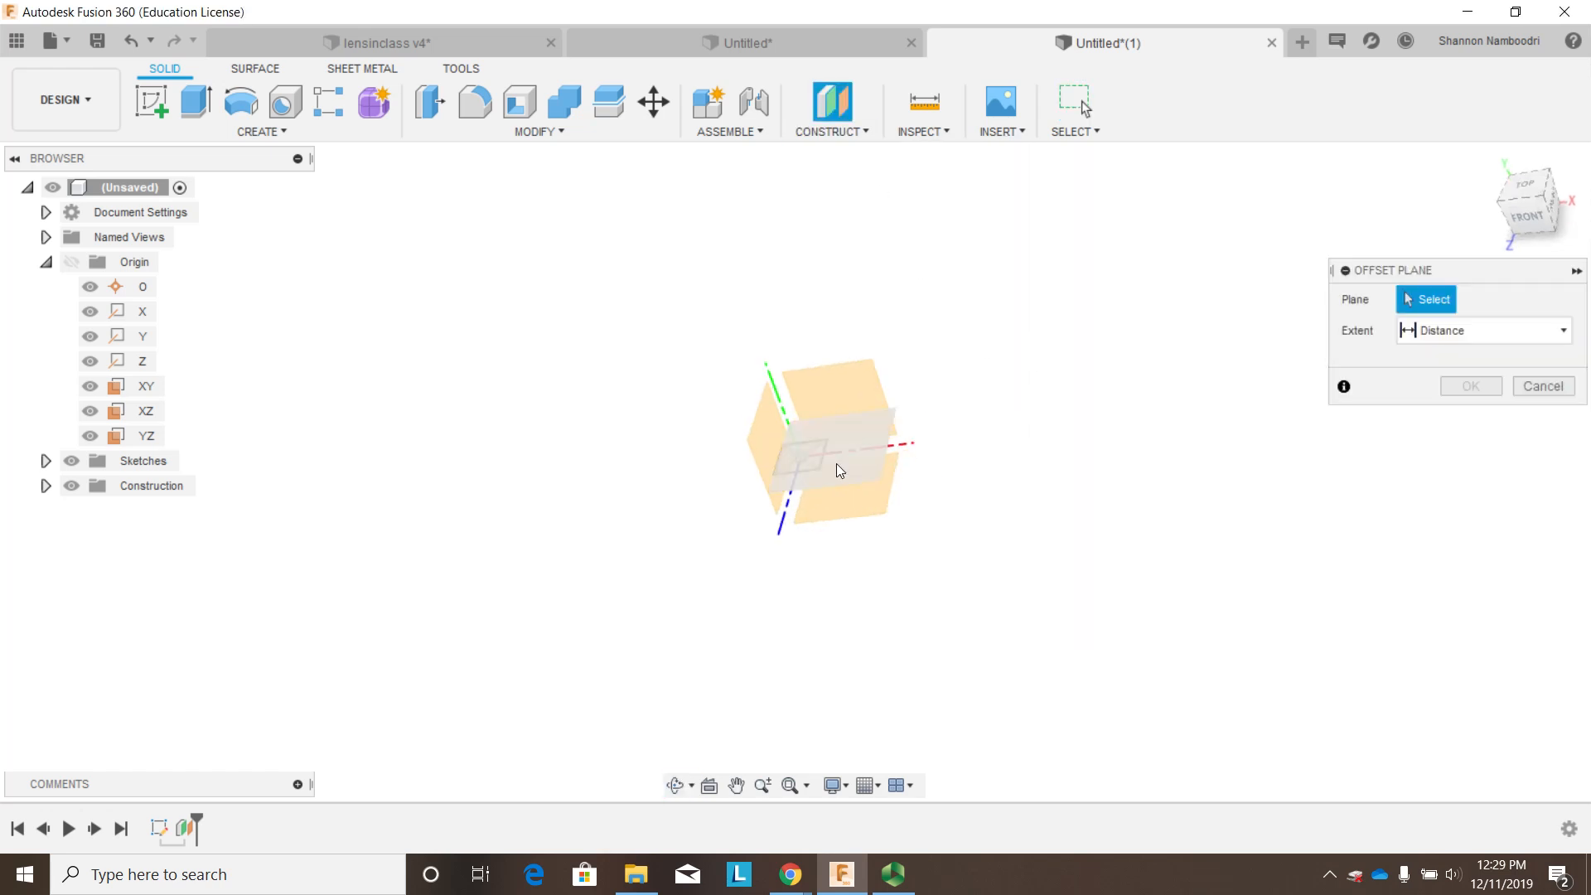
left_click(866, 506)
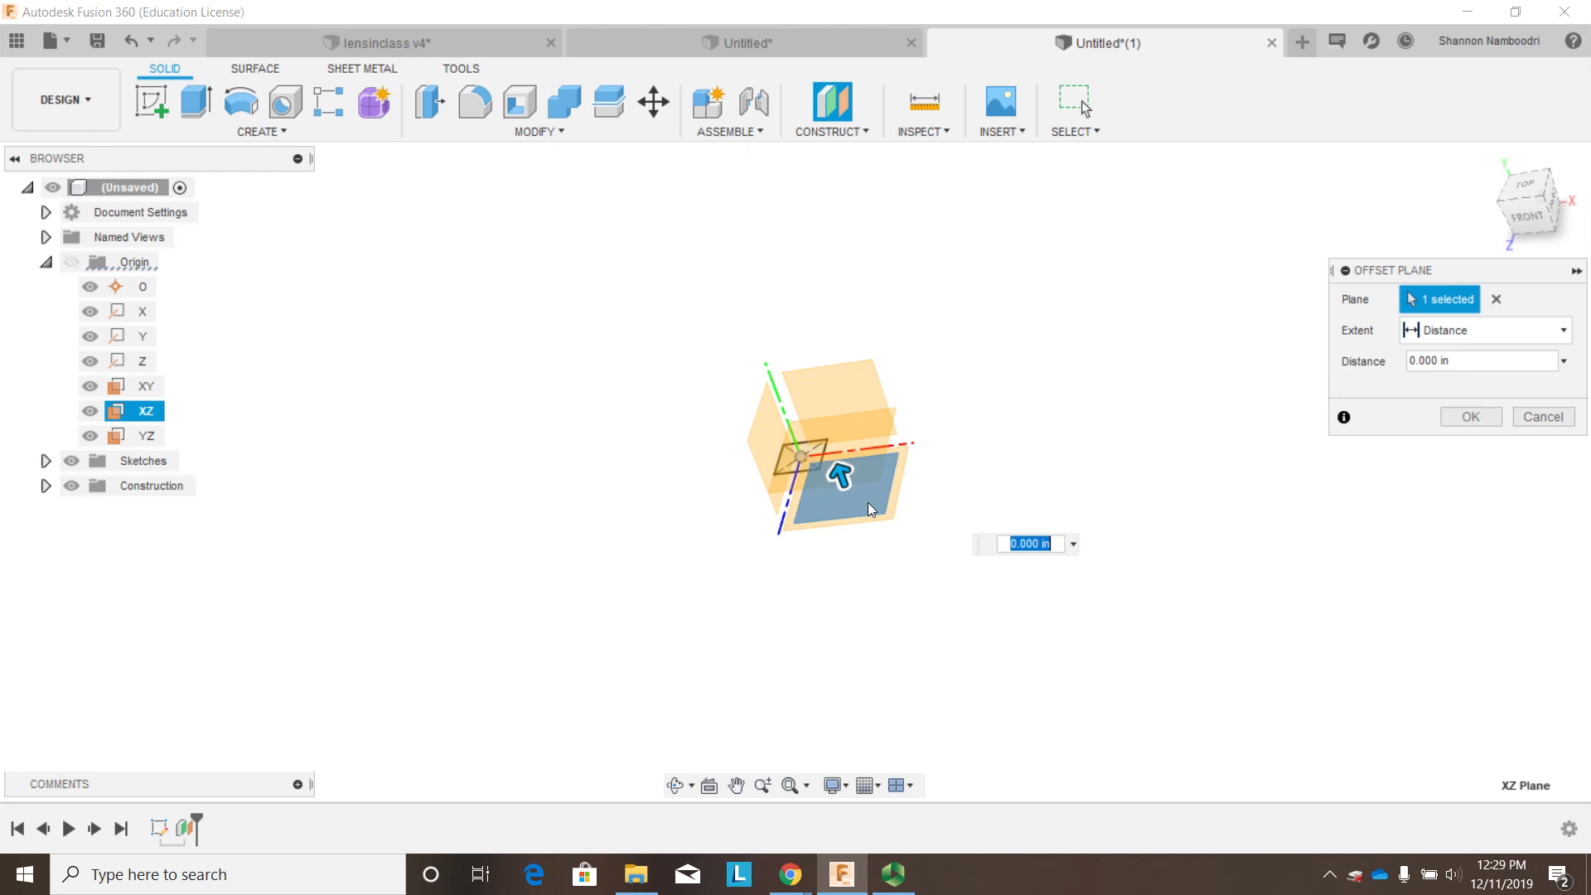
left_click_drag(839, 475, 799, 365)
left_click(1418, 370)
type("1")
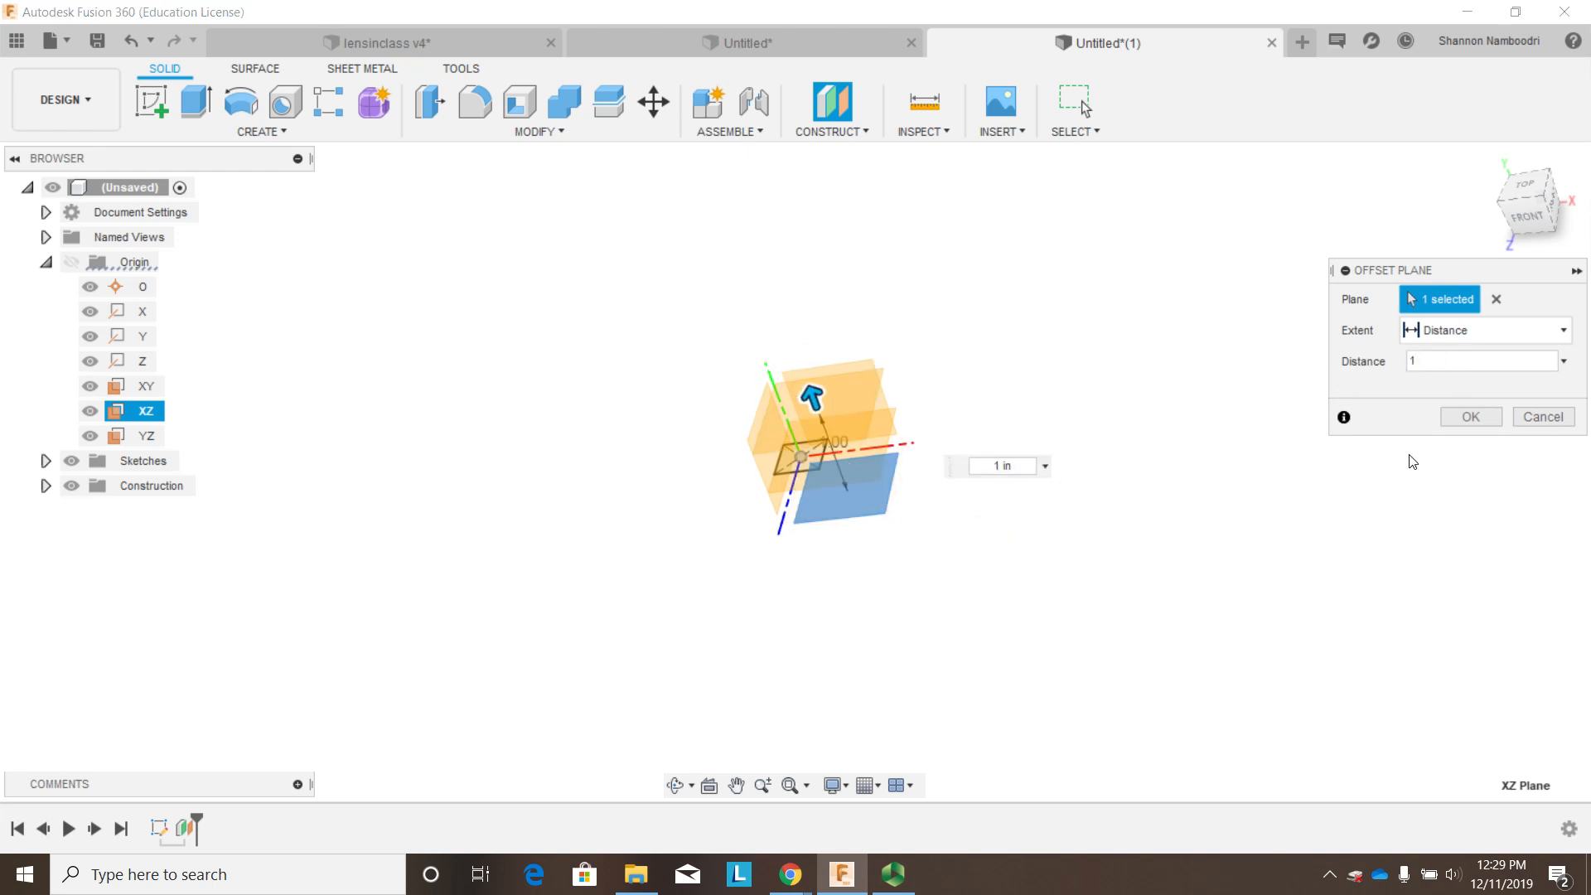
left_click(1468, 417)
- On the lower offset plane, Plane1, sketch a 0.5 in diameter circle centred on the origin and finish the sketch
middle_click_drag(868, 490, 937, 490, "shift")
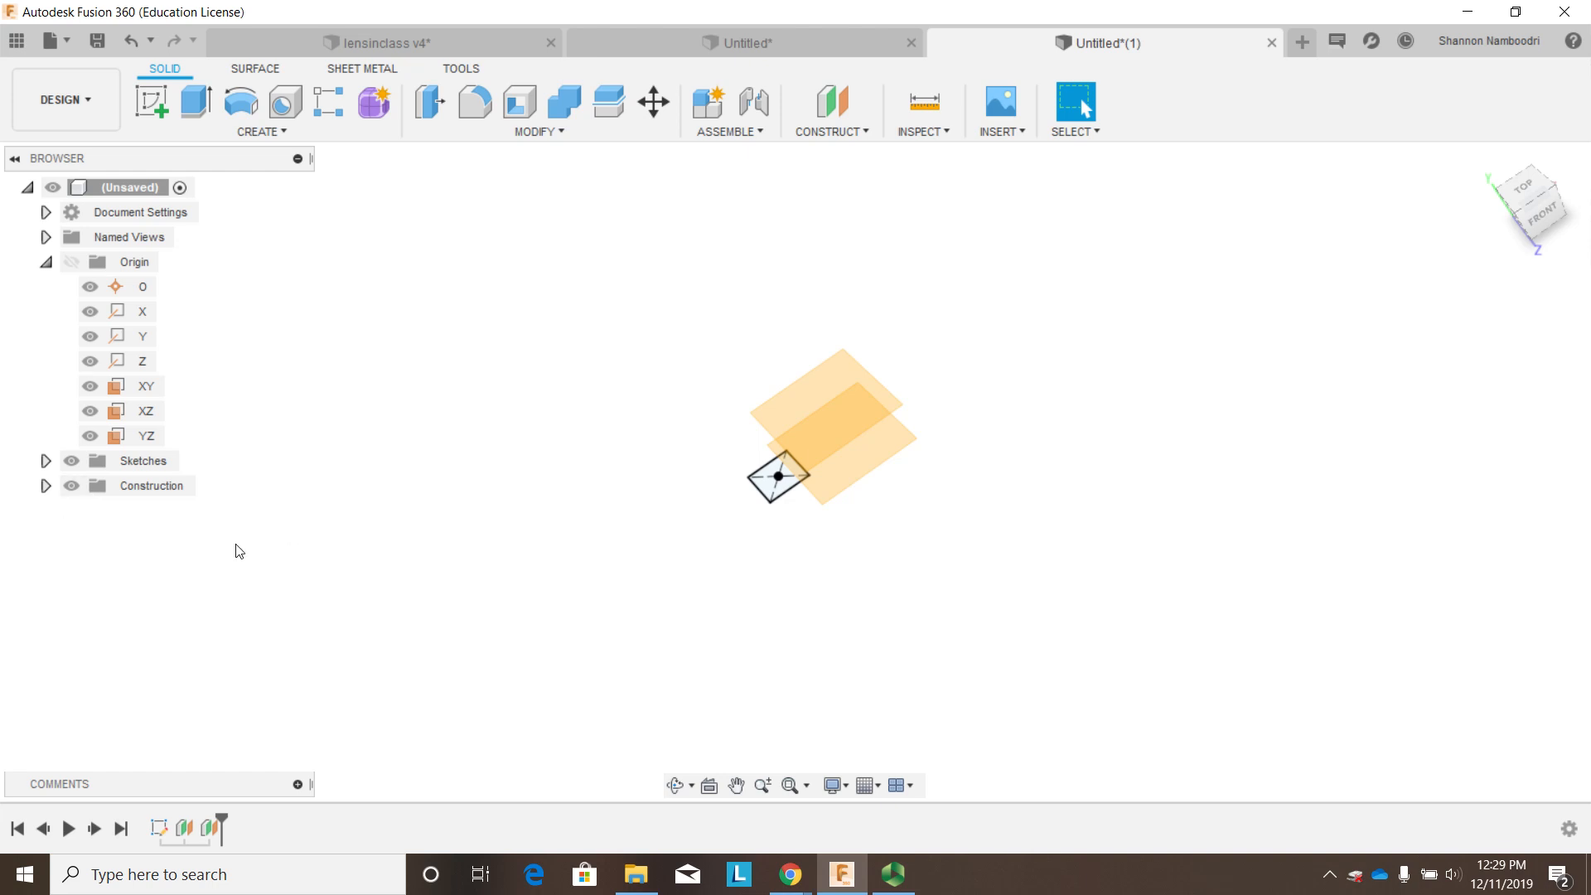
left_click(47, 486)
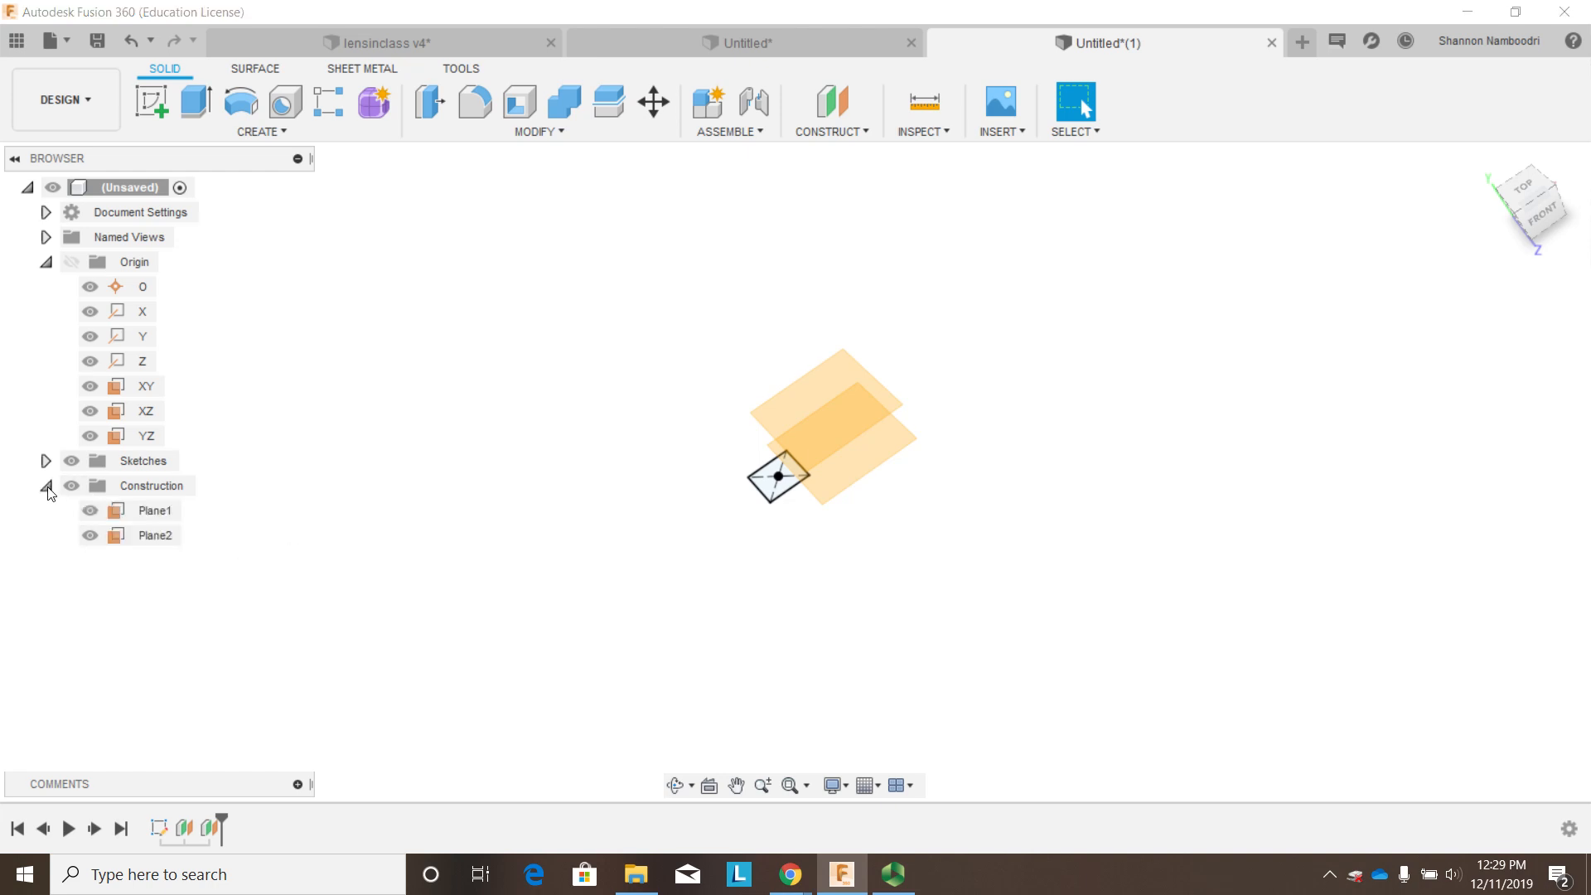
left_click(145, 513)
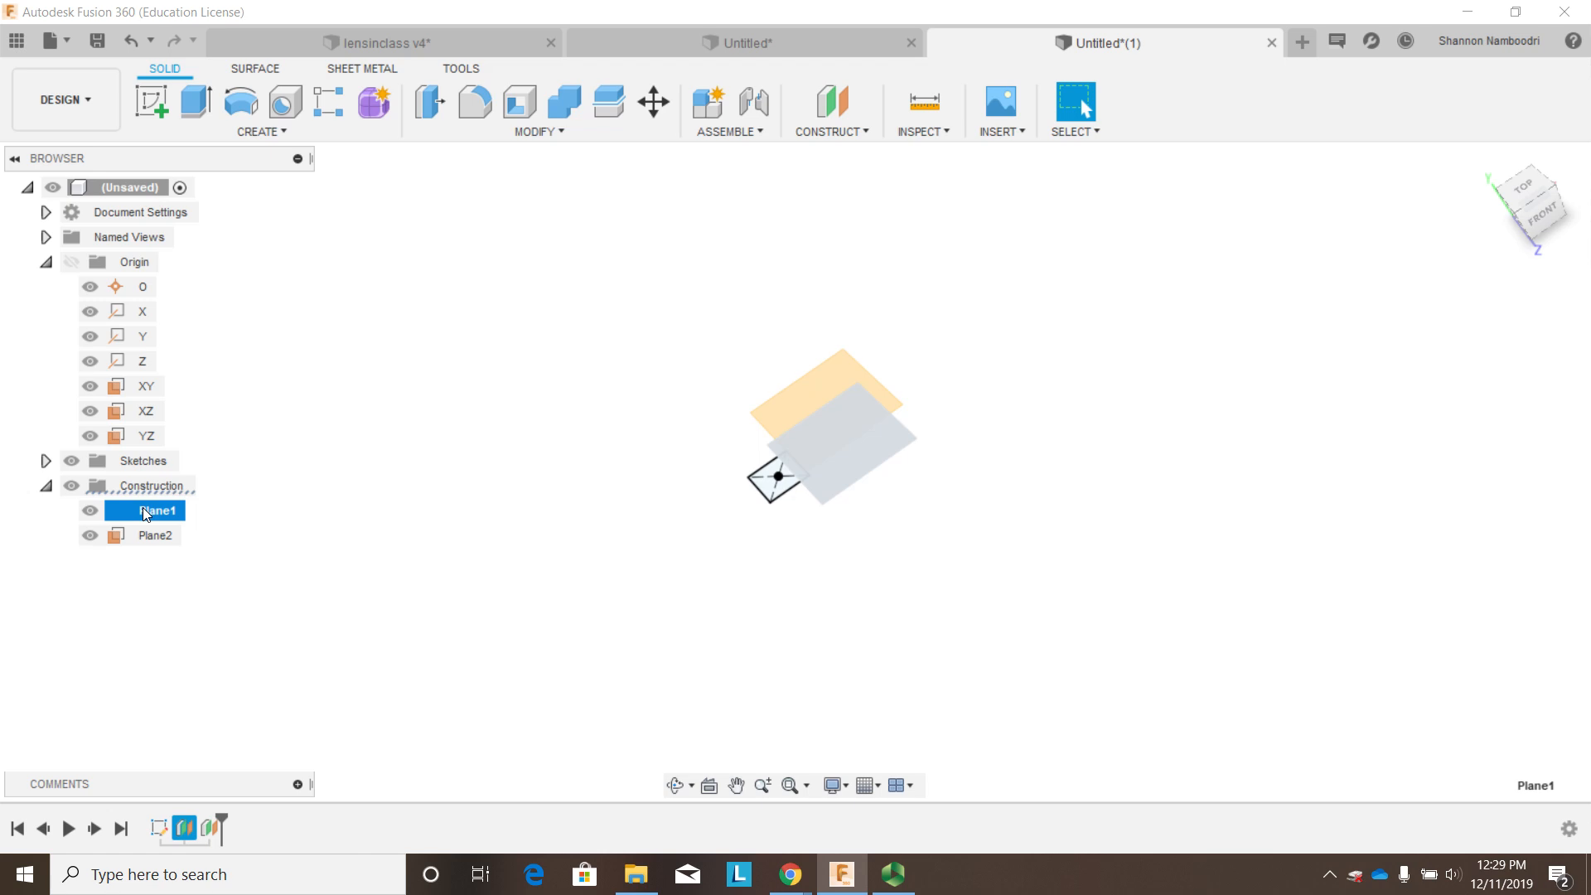
right_click(145, 512)
left_click(179, 546)
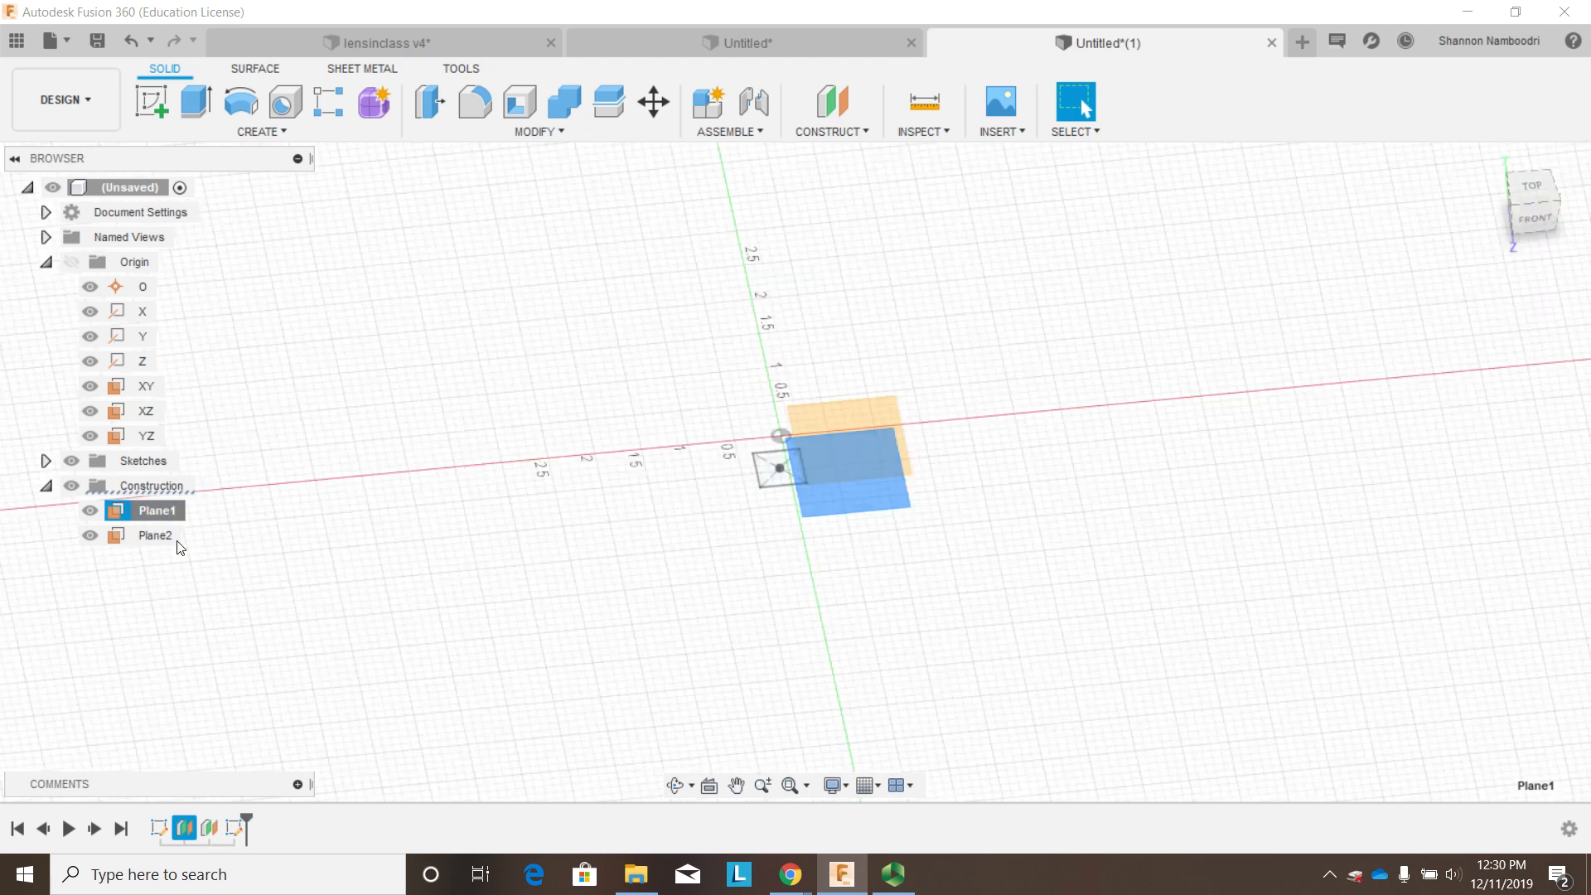
left_click(240, 101)
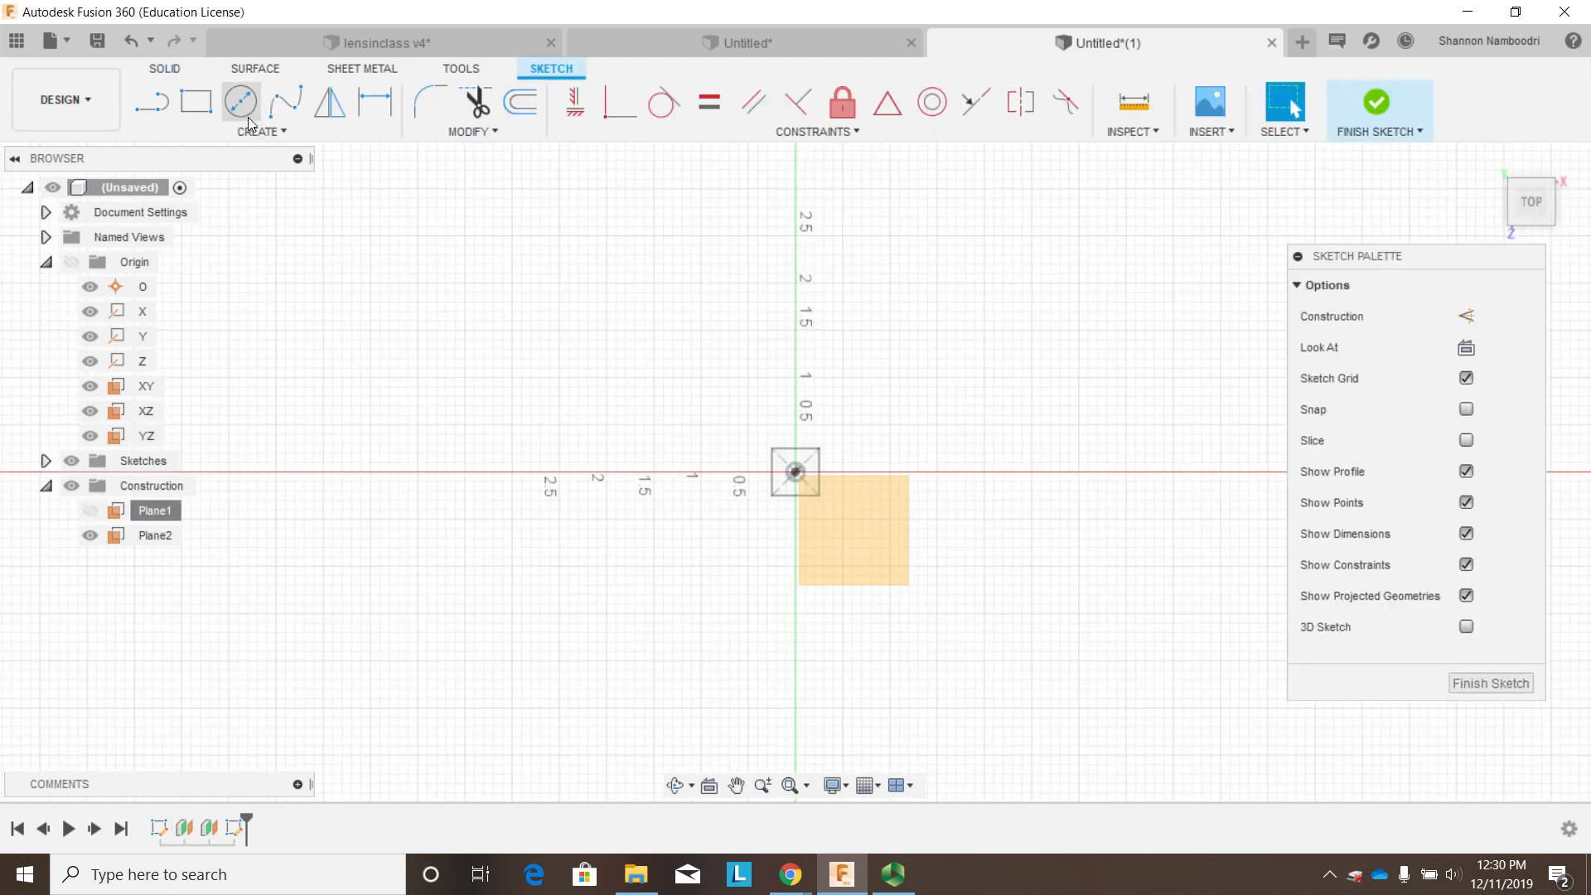
scroll(787, 471, "up", 5)
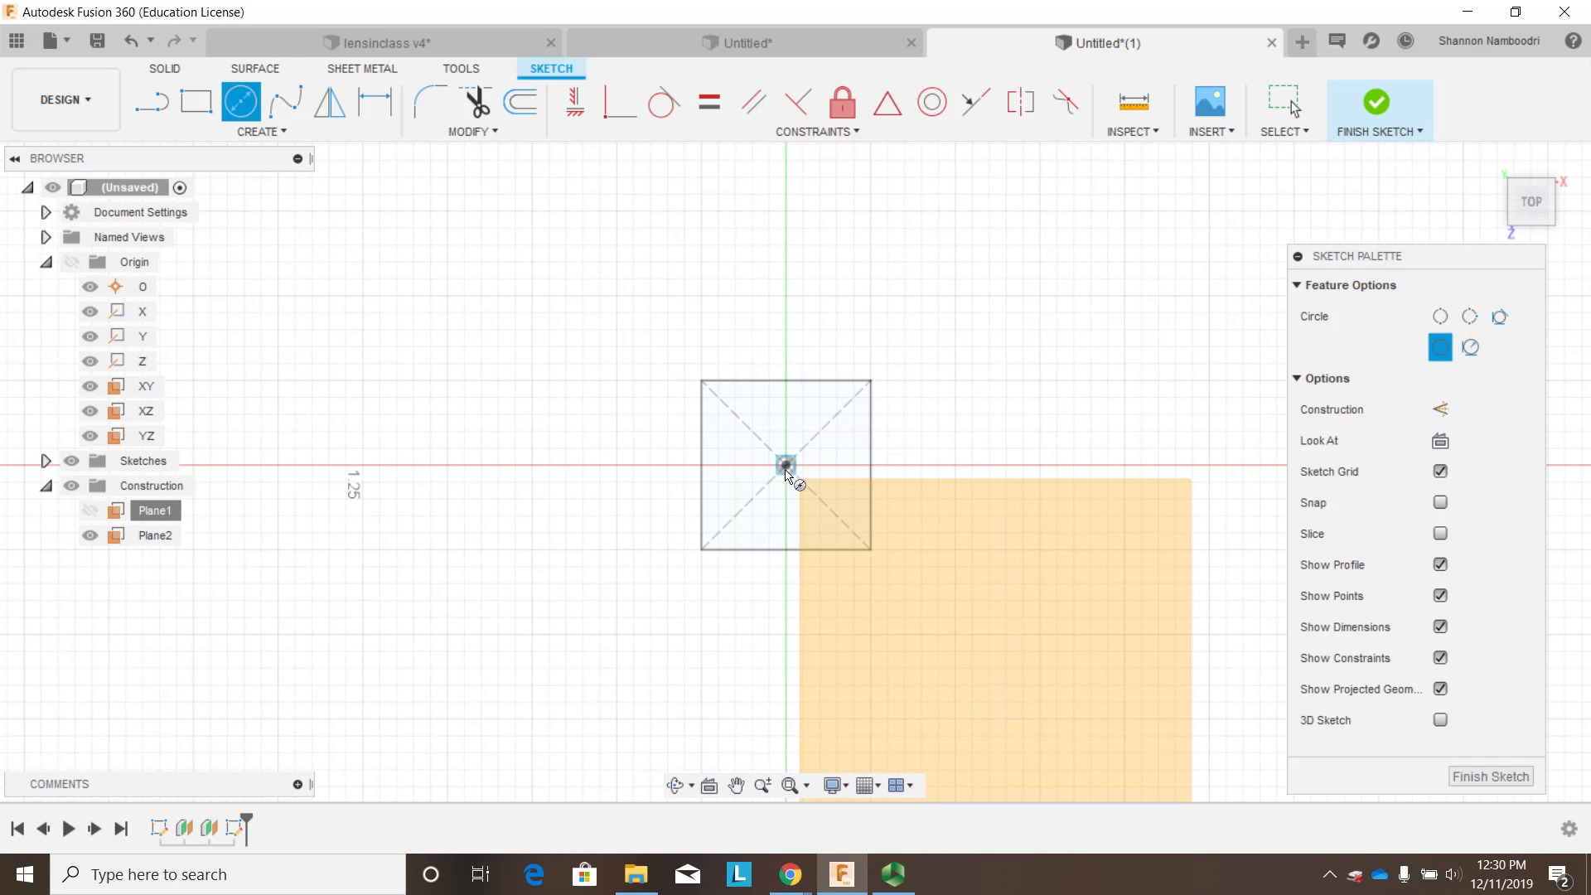
left_click(786, 467)
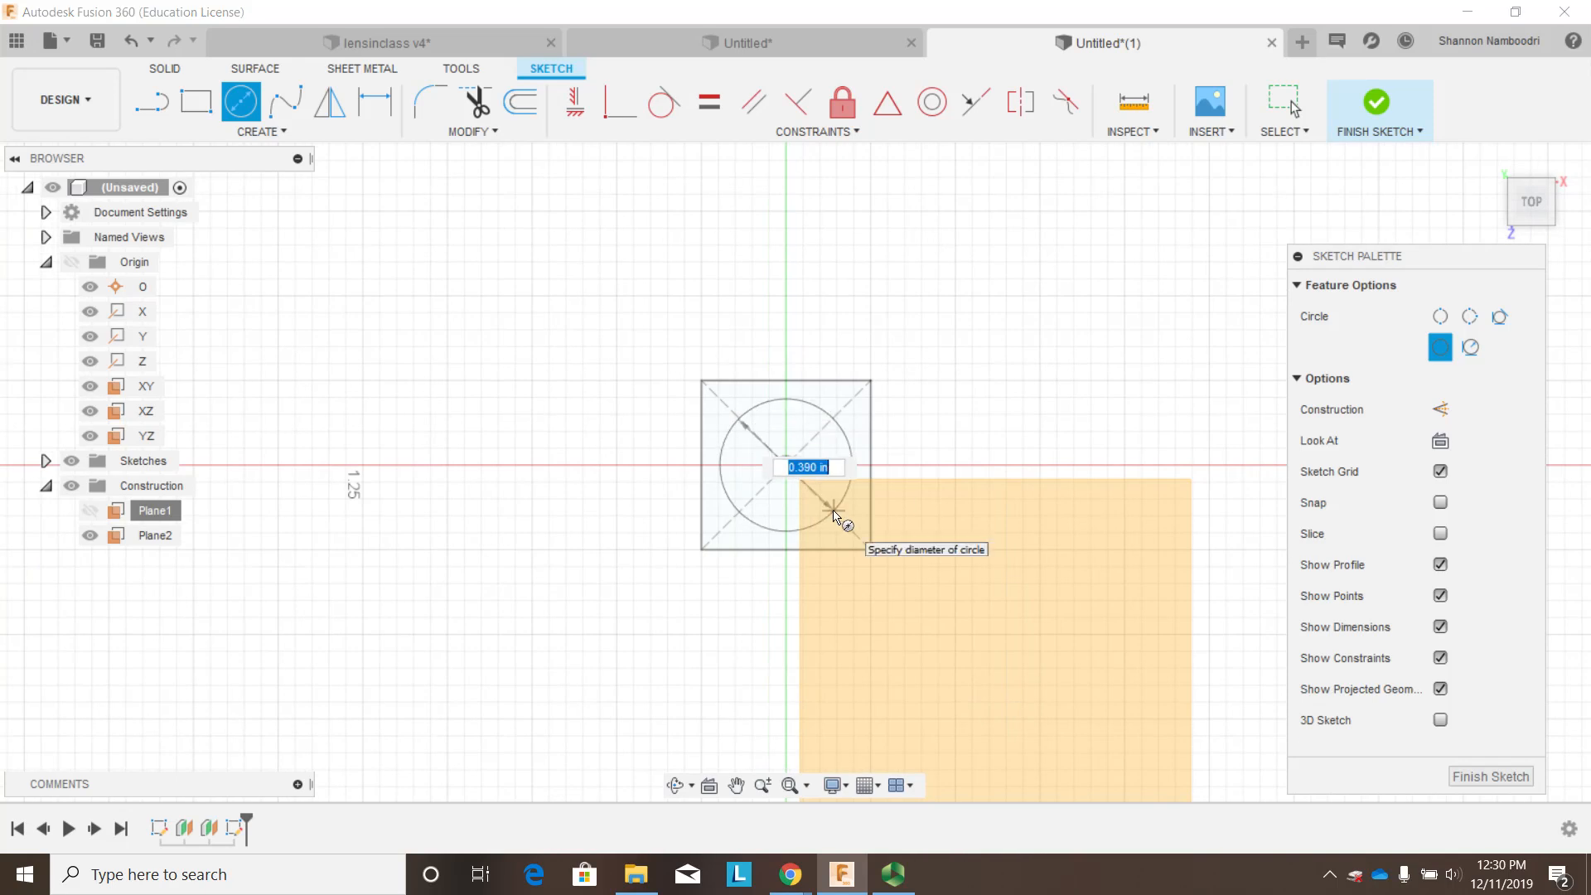
type(".5")
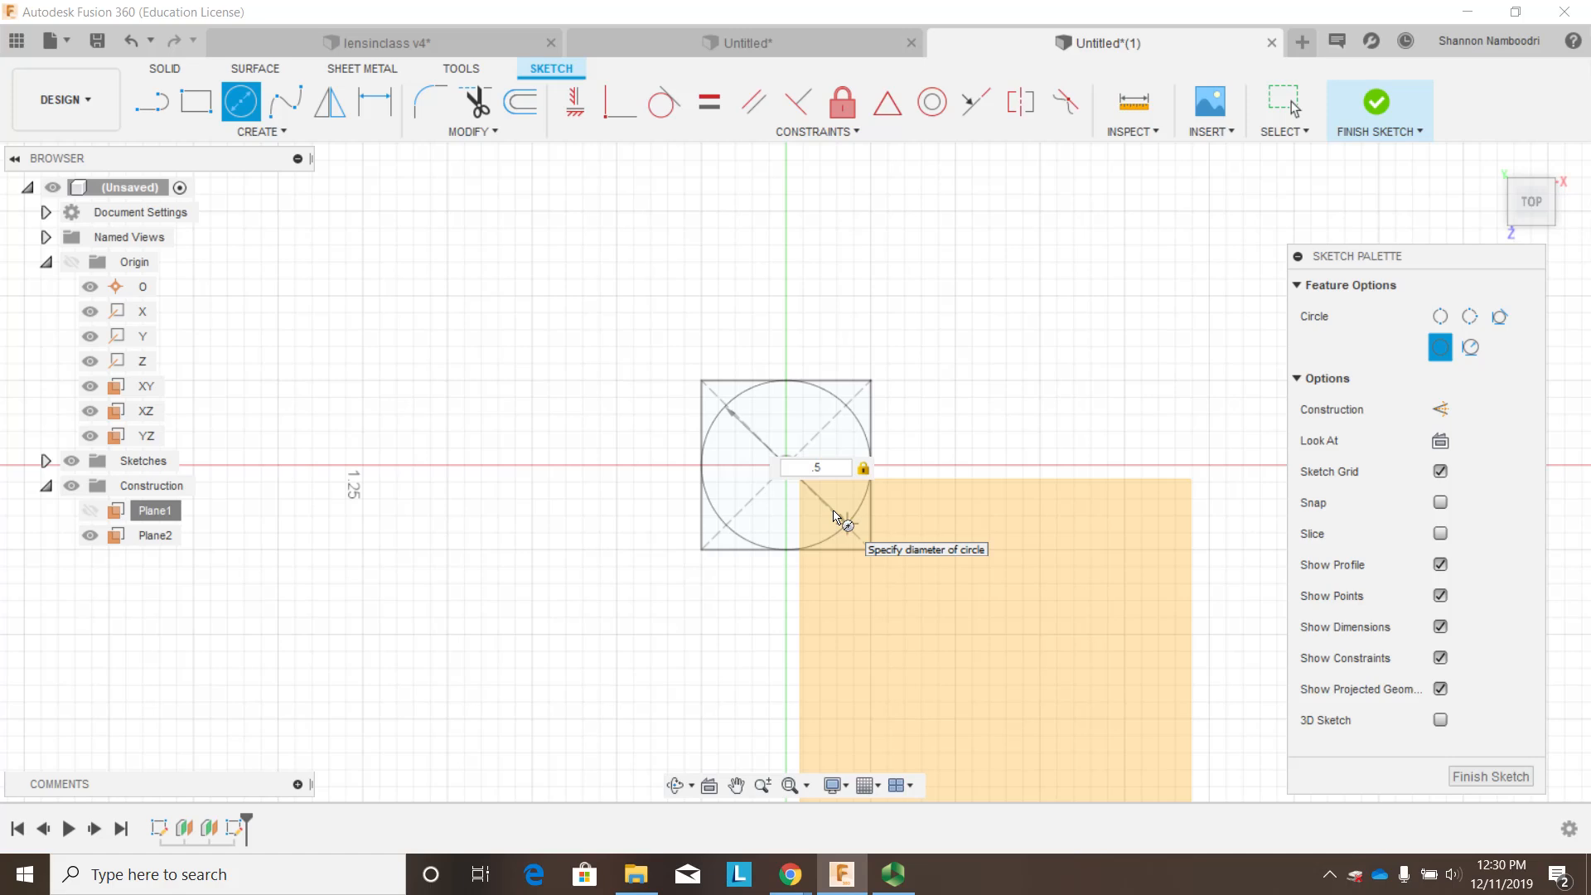
key("Return")
key("Escape")
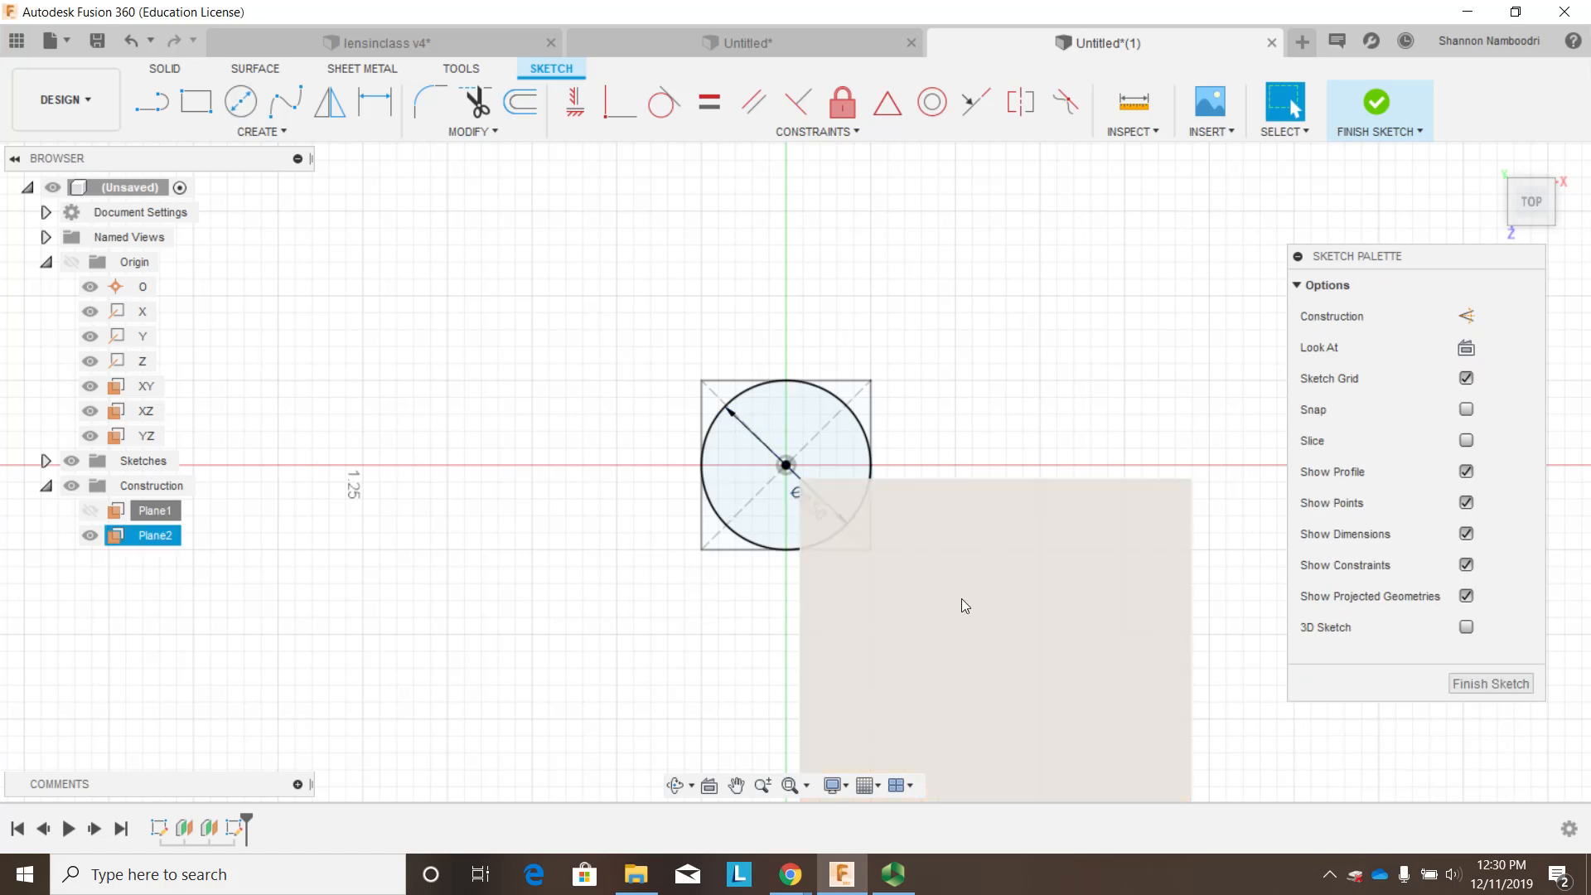
left_click(1487, 684)
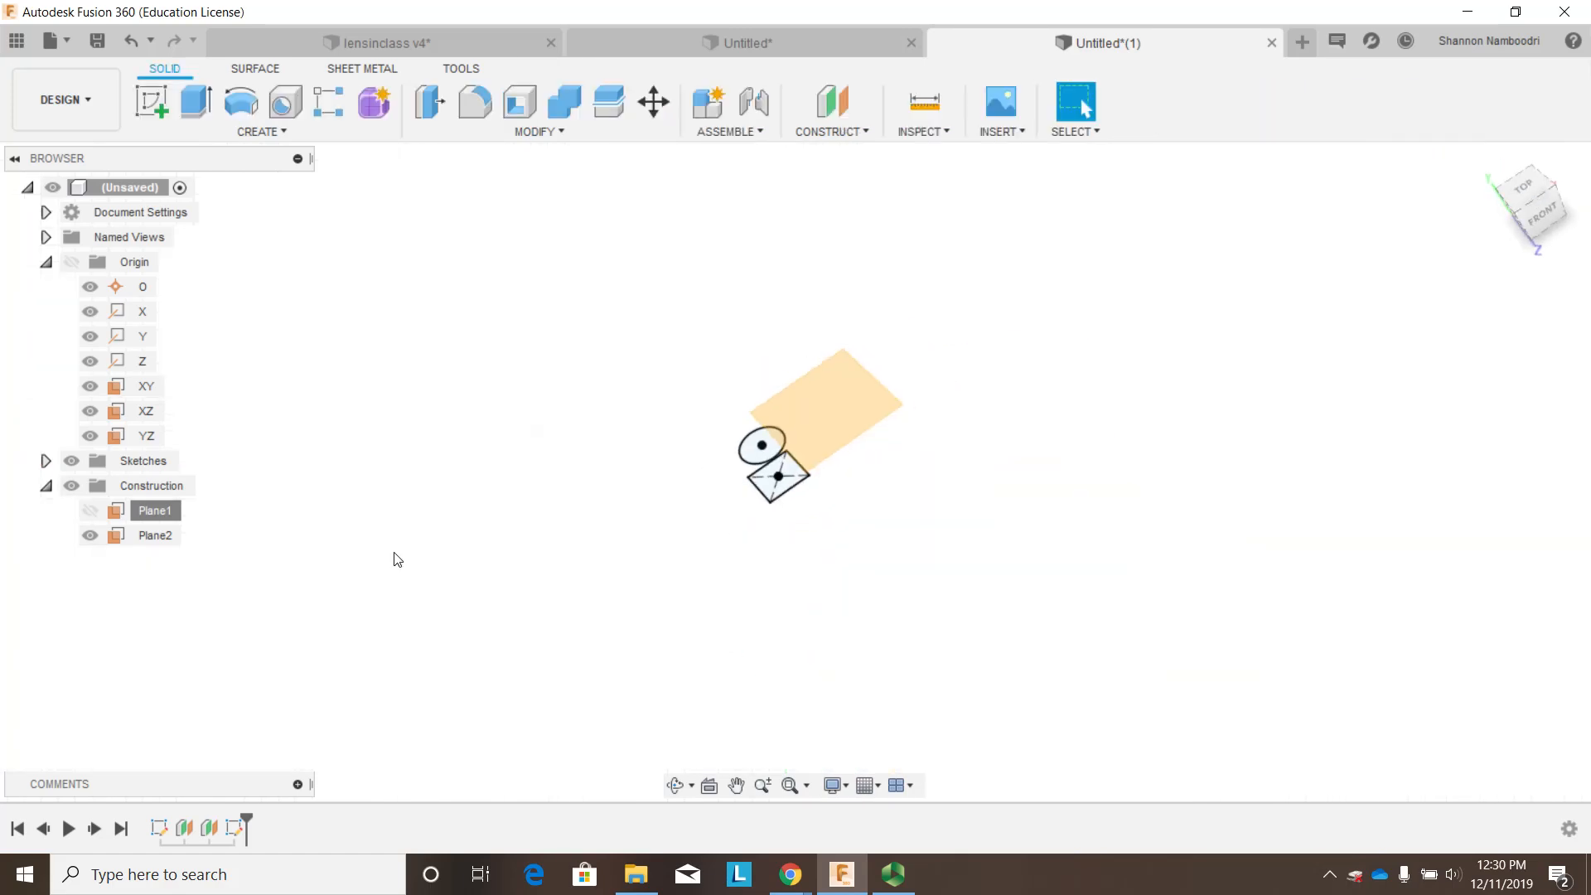
- On the upper offset plane, Plane2, sketch a 0.35 in diameter circle centred on the origin and finish the sketch
right_click(164, 543)
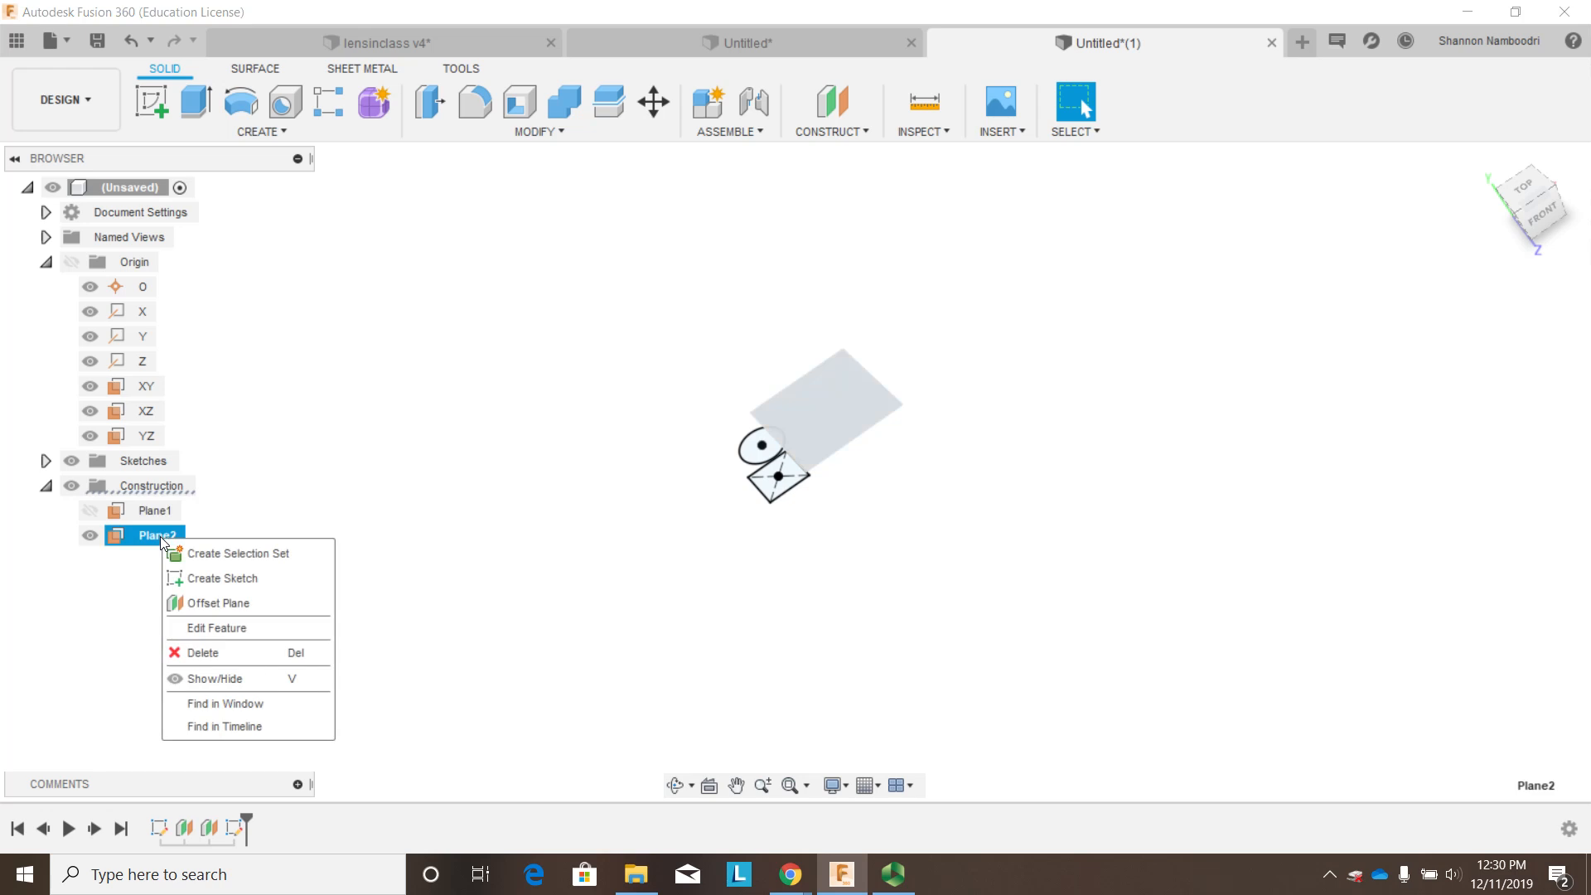
left_click(191, 580)
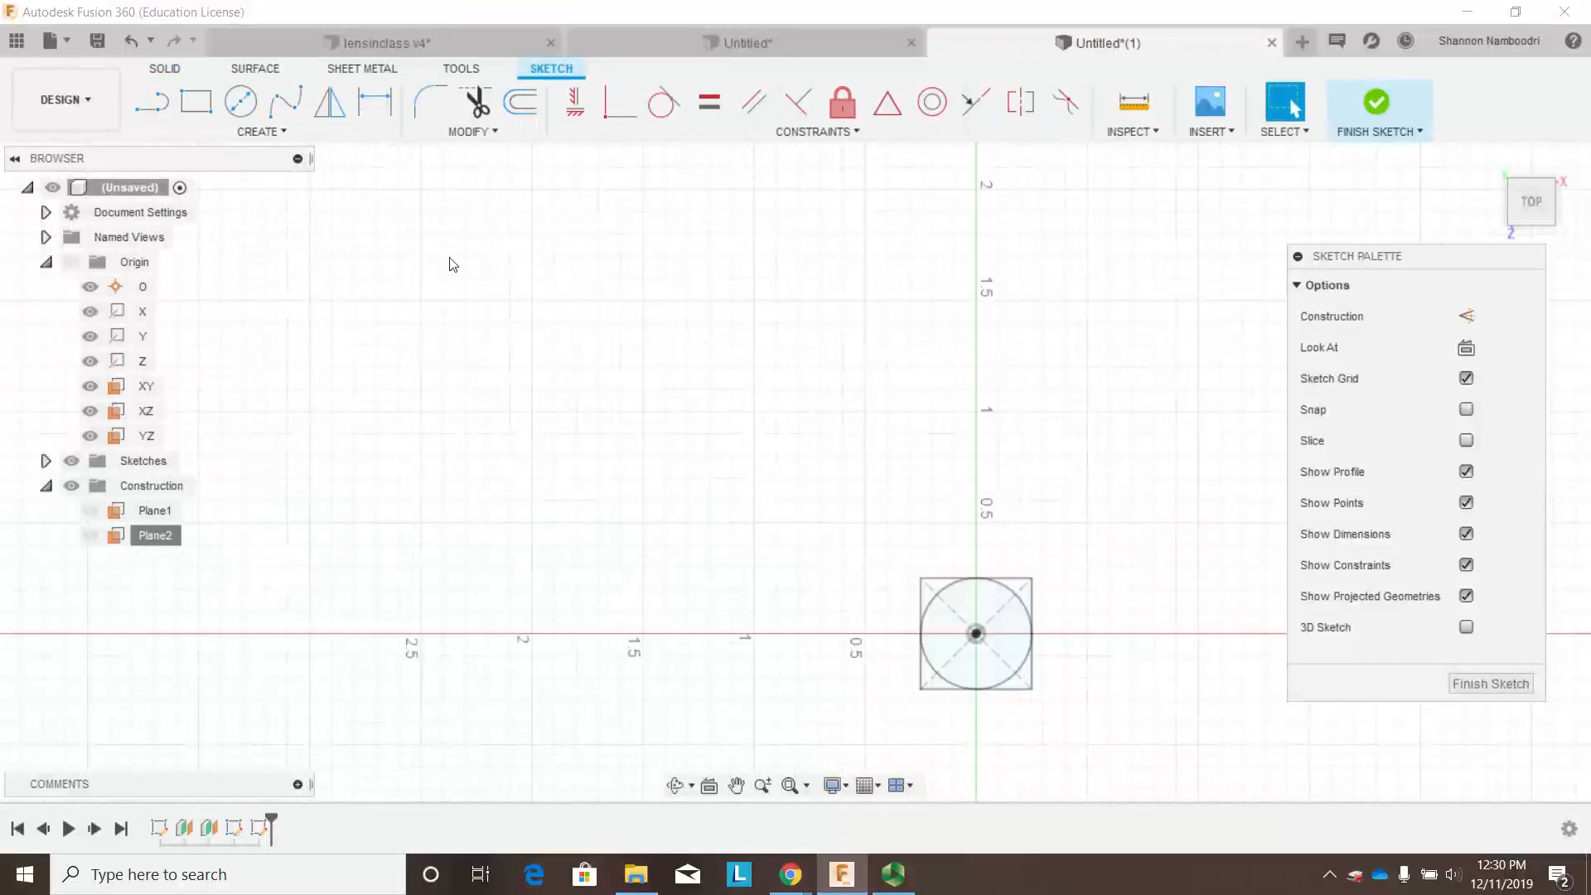
left_click(241, 101)
left_click(976, 633)
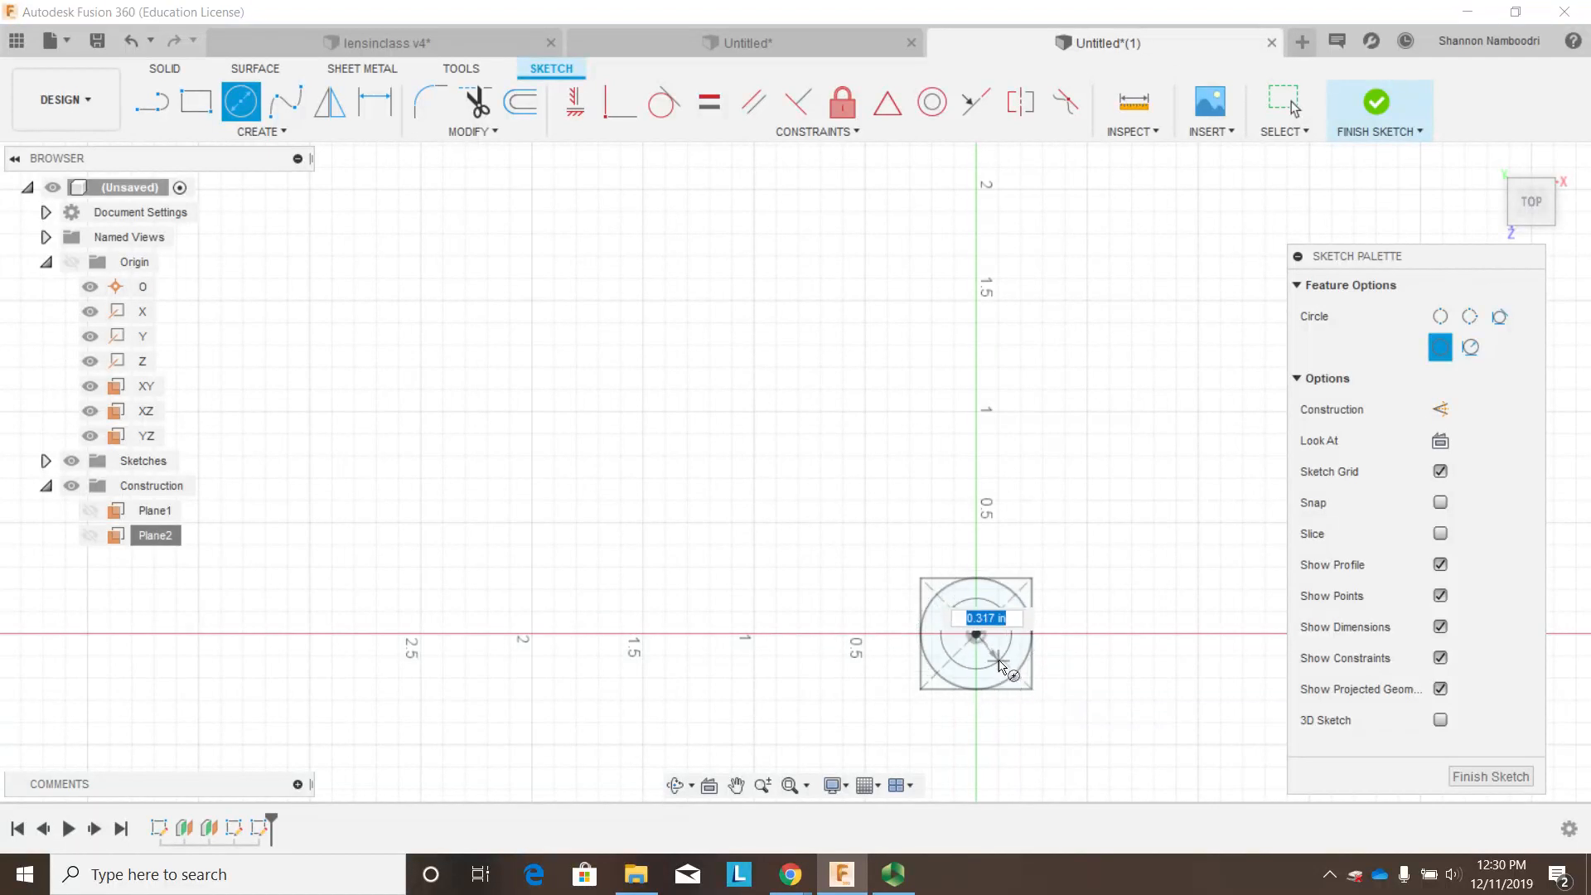
type(".35")
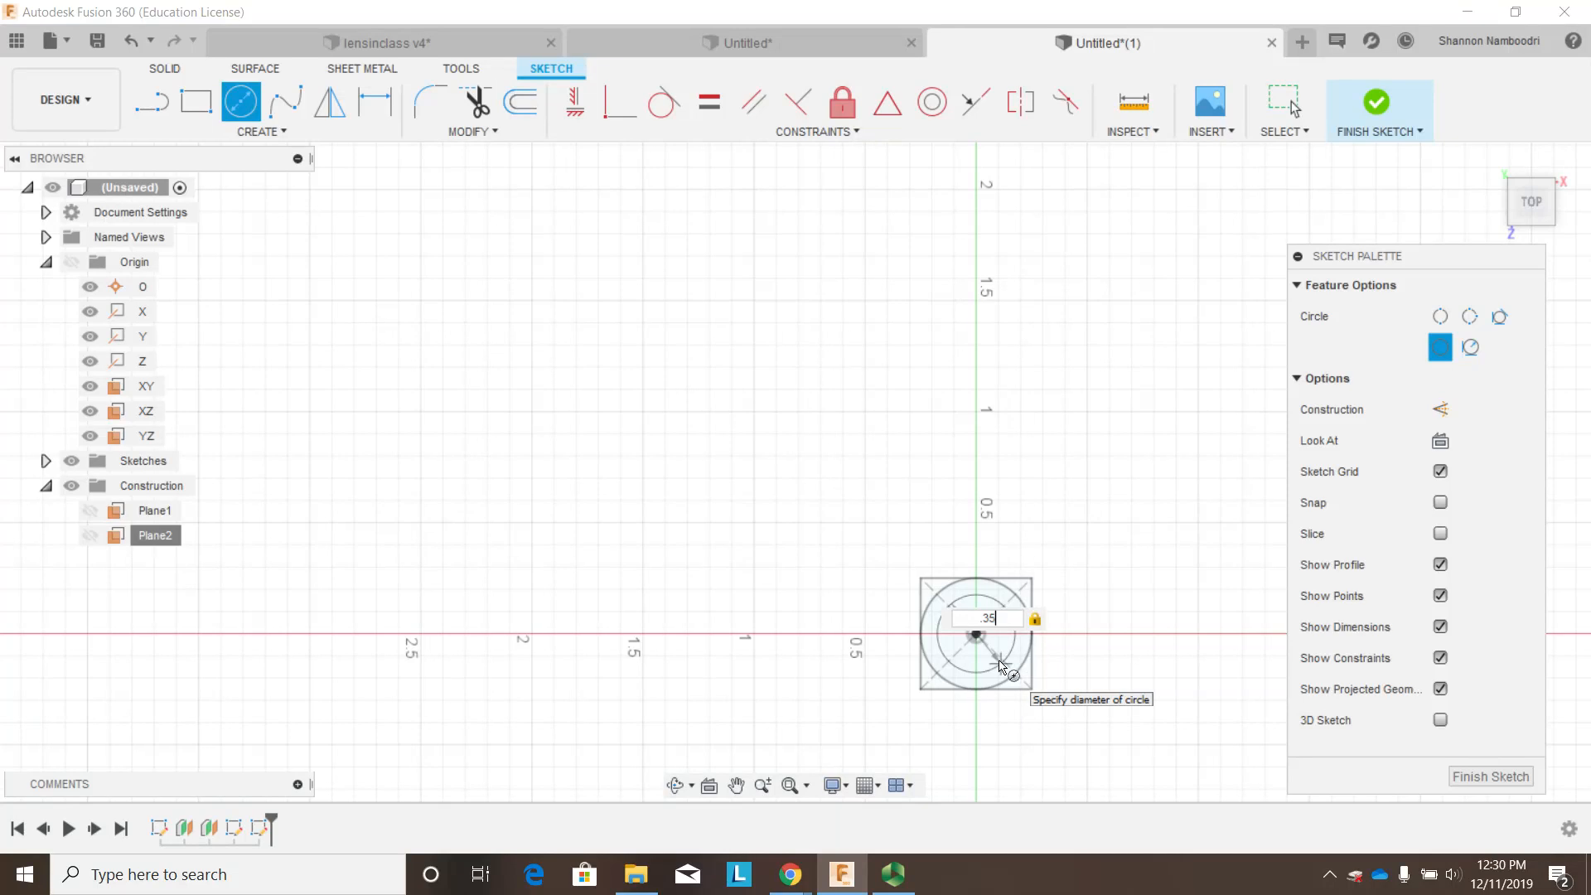
key("Return")
key("Escape")
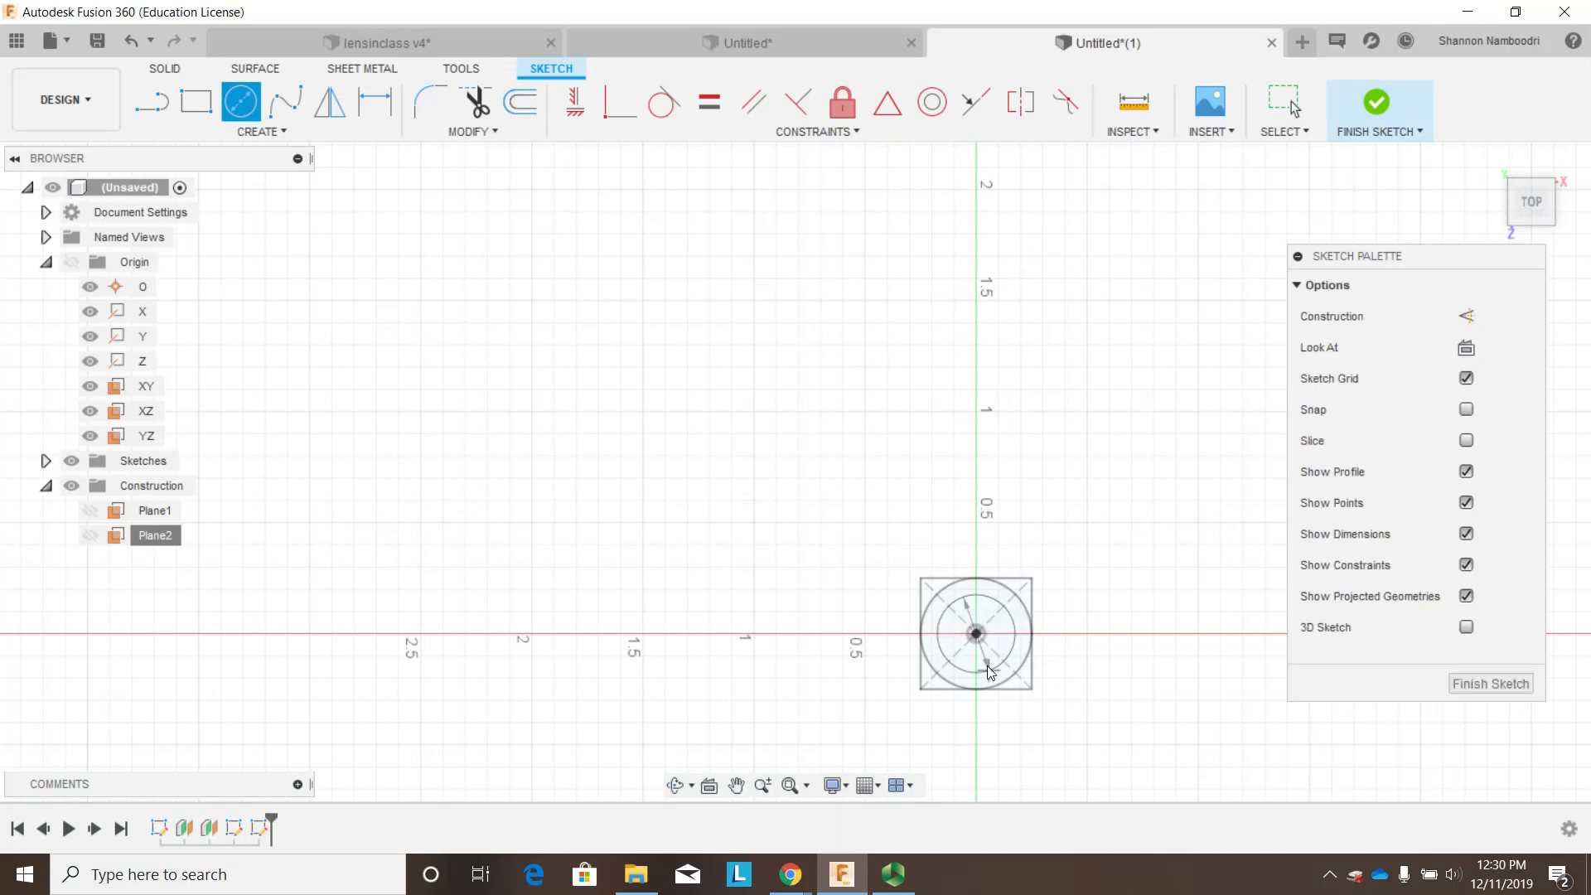
left_click(1466, 684)
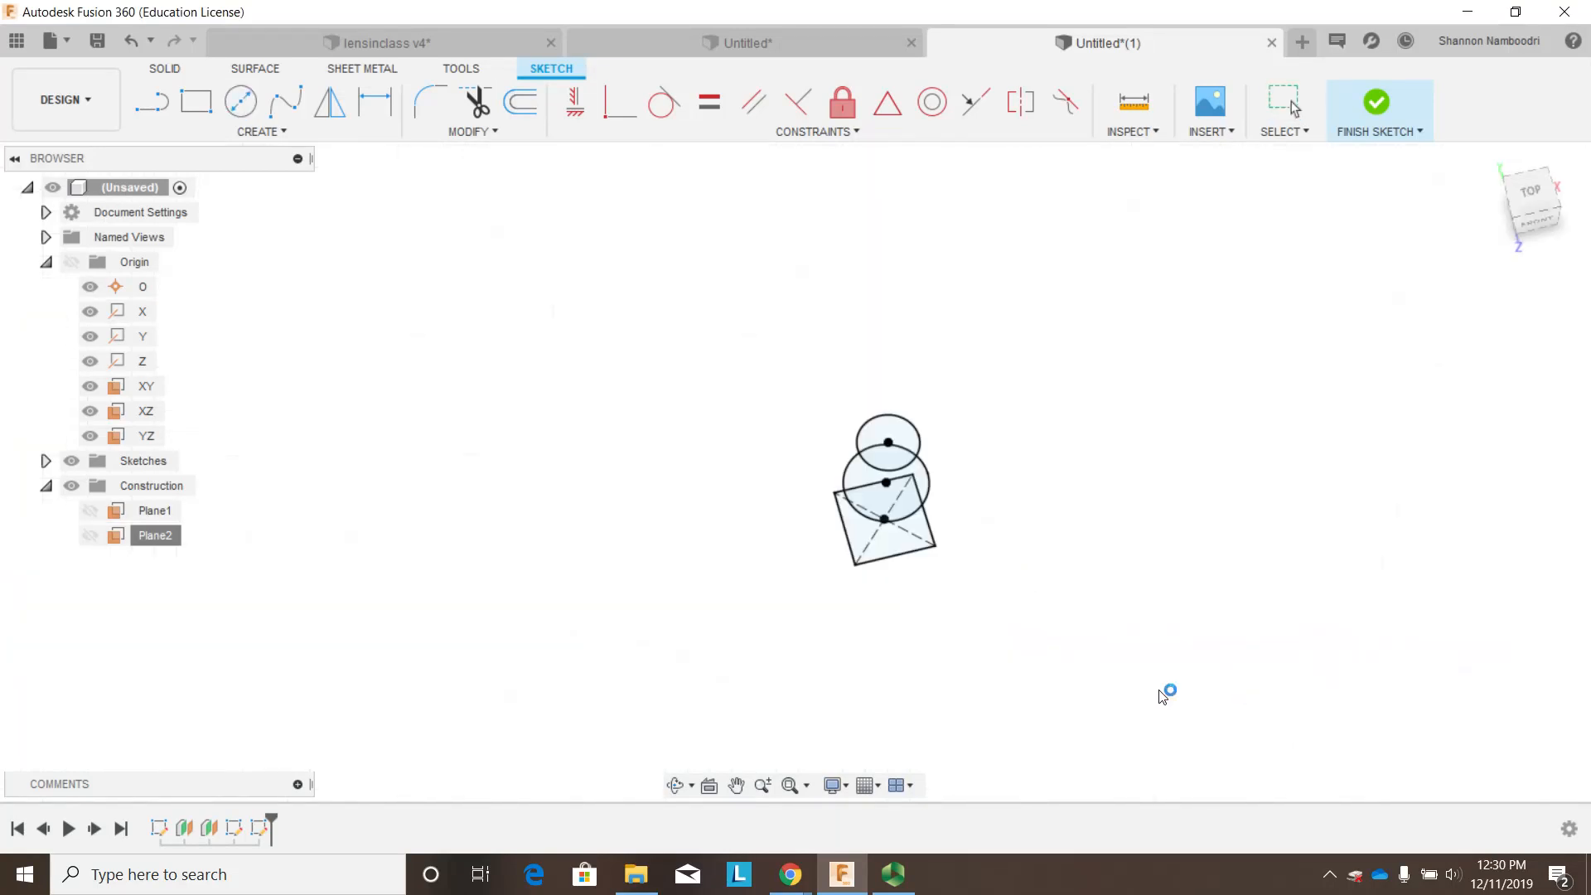
scroll(808, 519, "up", 5)
mouse_move(746, 508)
middle_mouse_down("shift")
mouse_move(749, 451)
mouse_move(818, 428)
mouse_move(845, 473)
mouse_move(887, 469)
mouse_move(889, 494)
middle_mouse_up("shift")
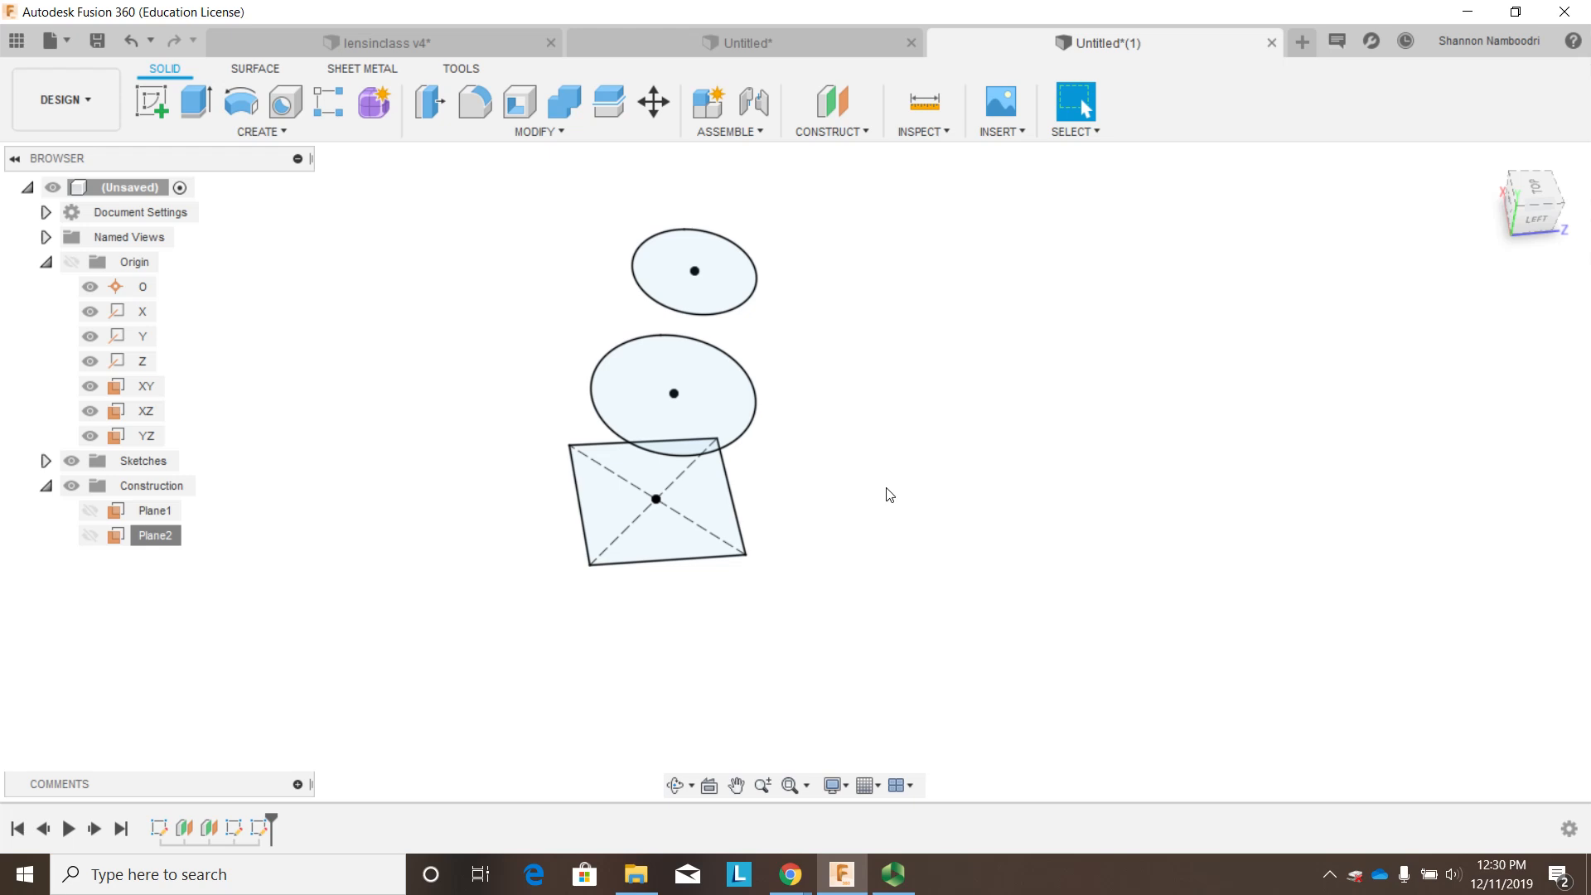
- Loft a new body from the square base profile through the middle circle to the smallest top circle
left_click(281, 136)
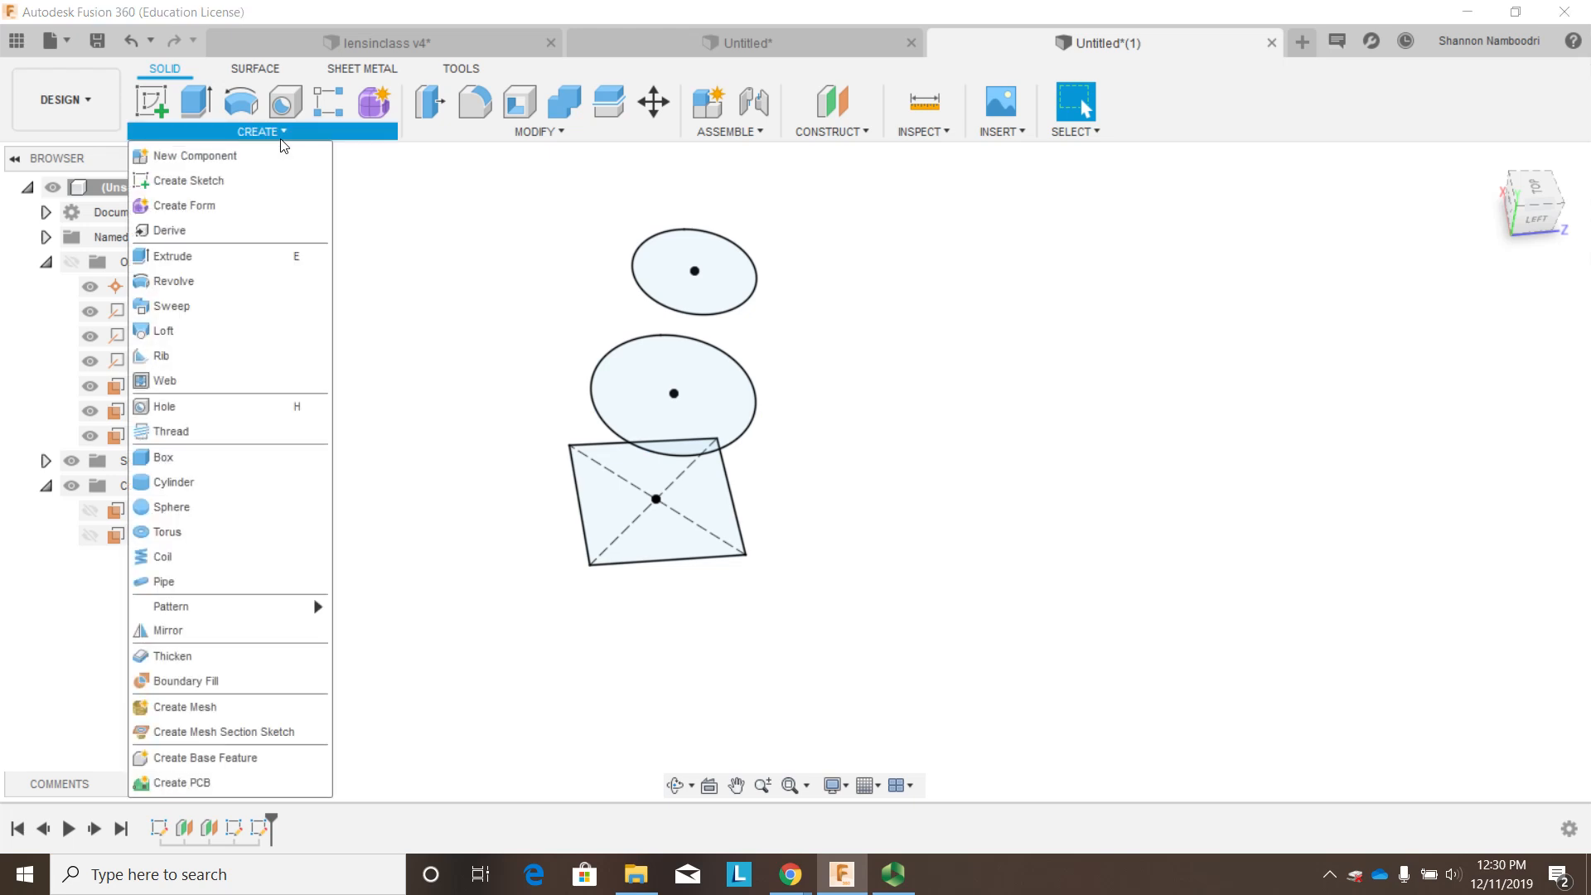
left_click(199, 329)
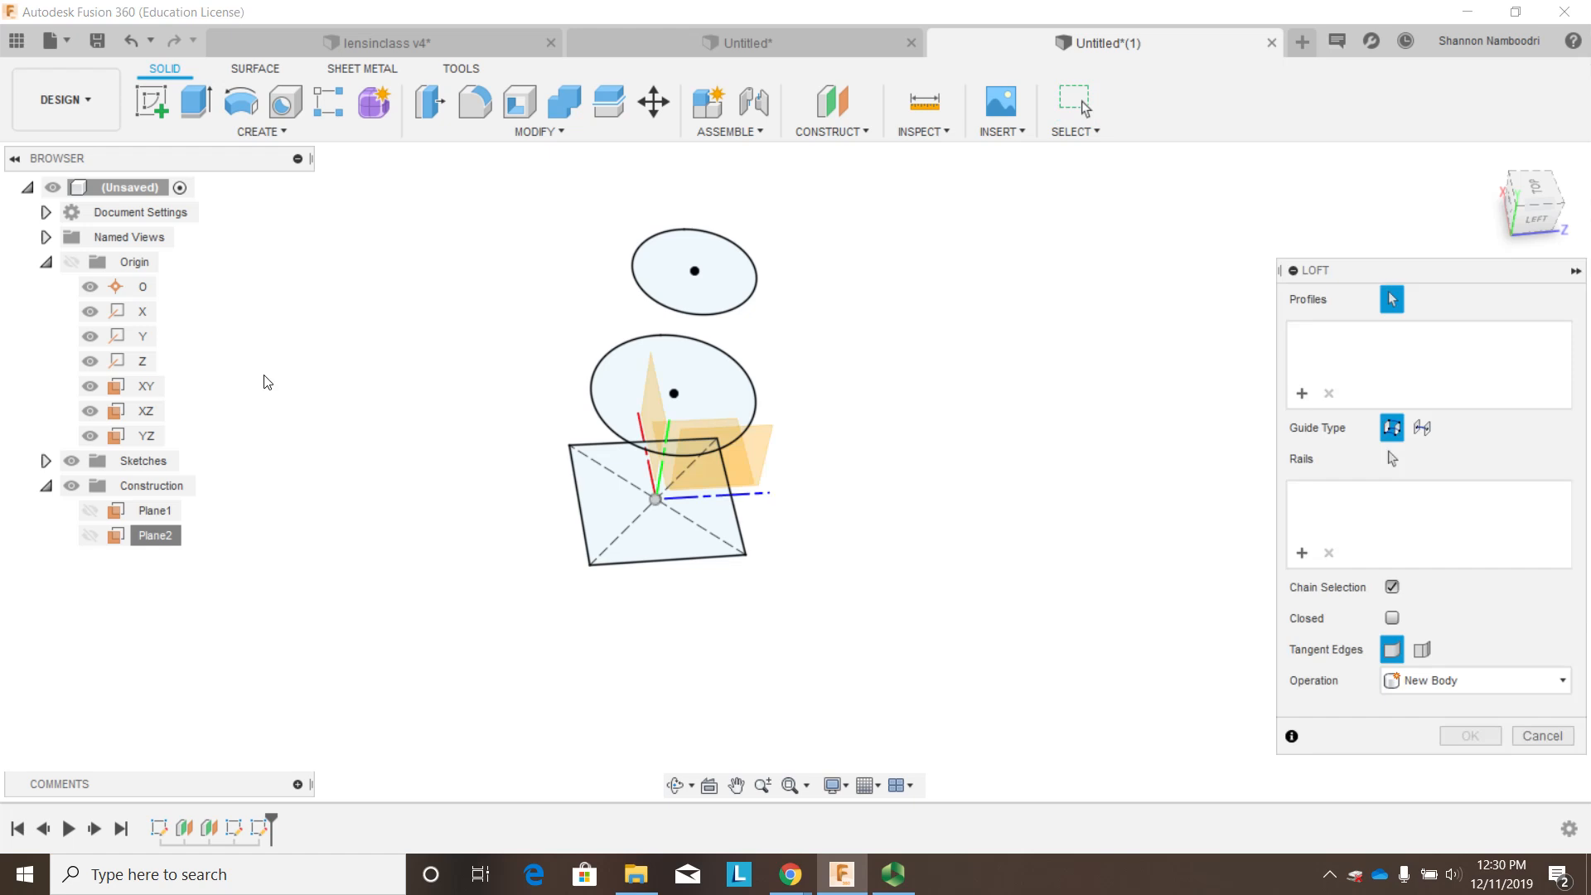
left_click(614, 551)
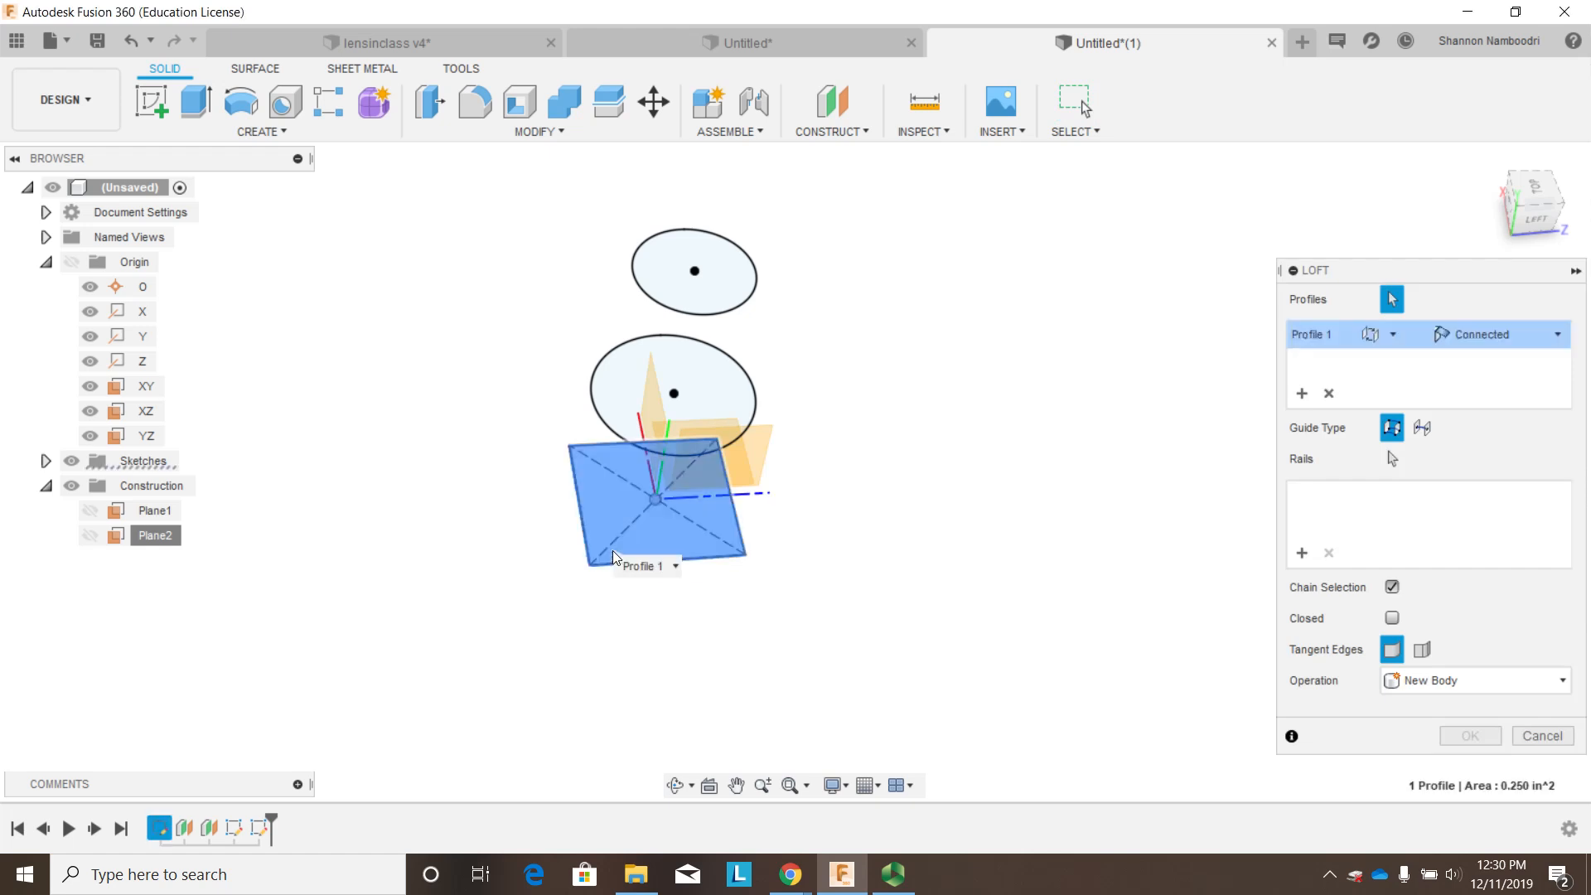
left_click(644, 428)
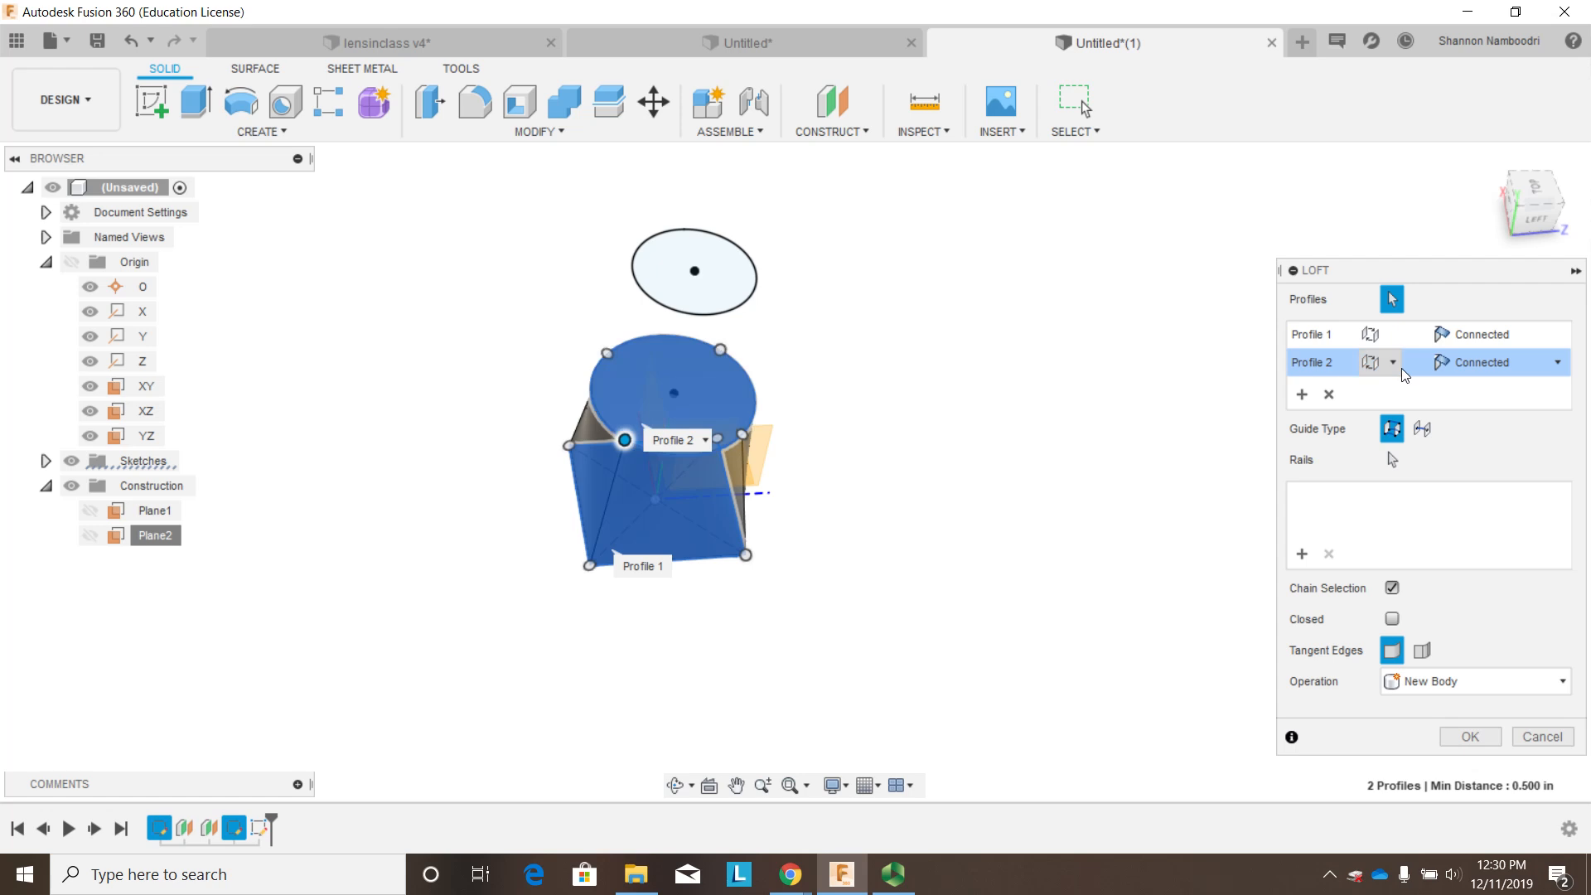
left_click(696, 292)
middle_click_drag(1033, 469, 1018, 396, "shift")
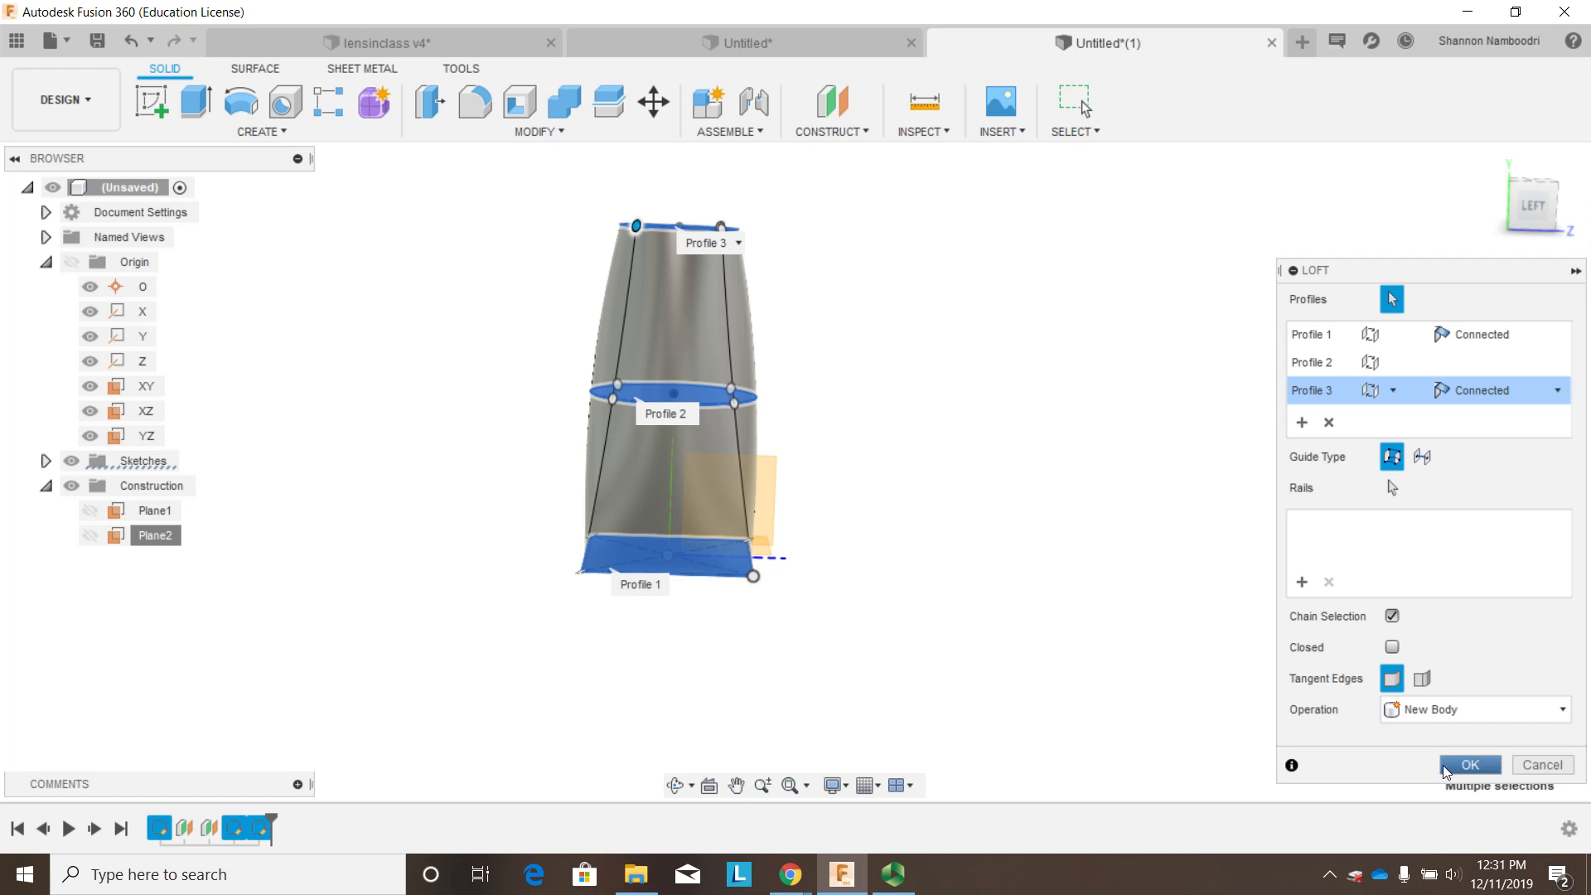
left_click(1442, 764)
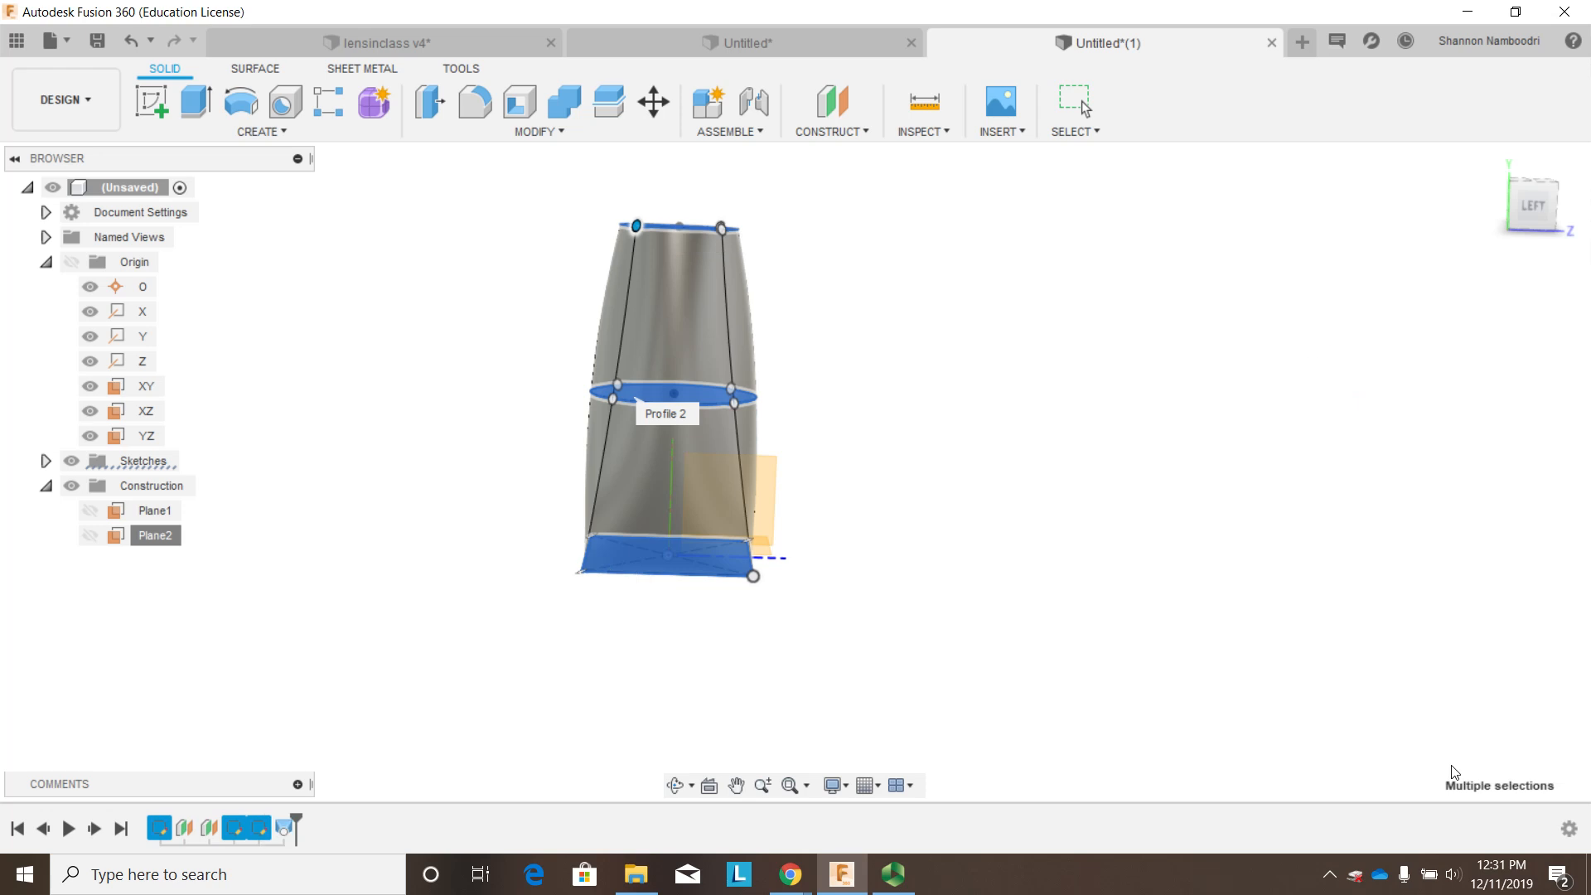
- Start a sketch on the loft's circular top face and project that face's outline into it
middle_click_drag(958, 577, 955, 848, "shift")
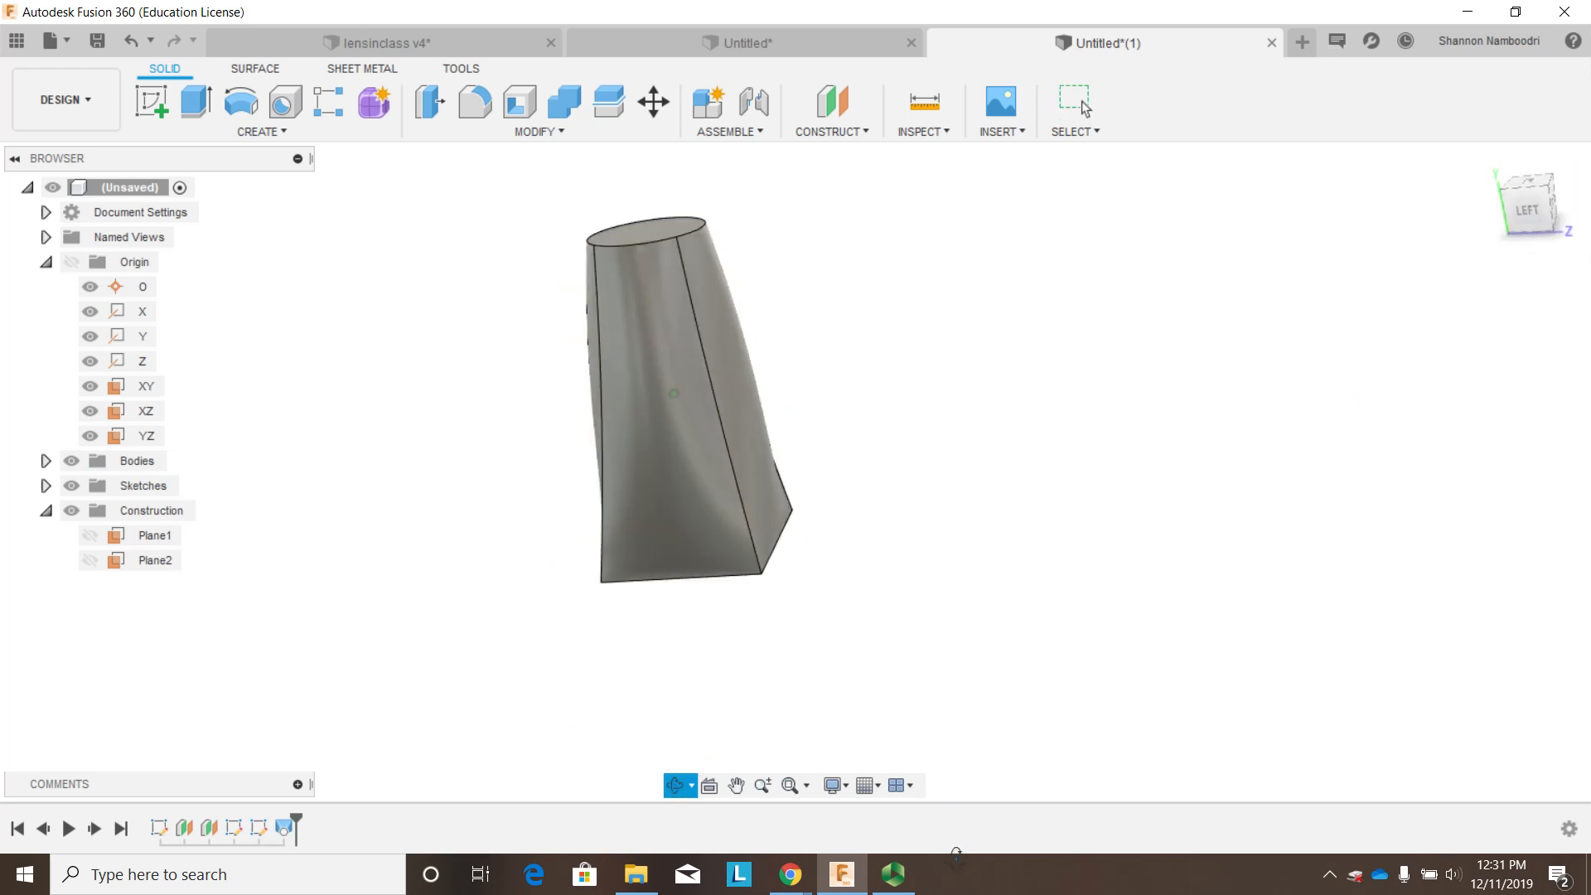
left_click(1534, 184)
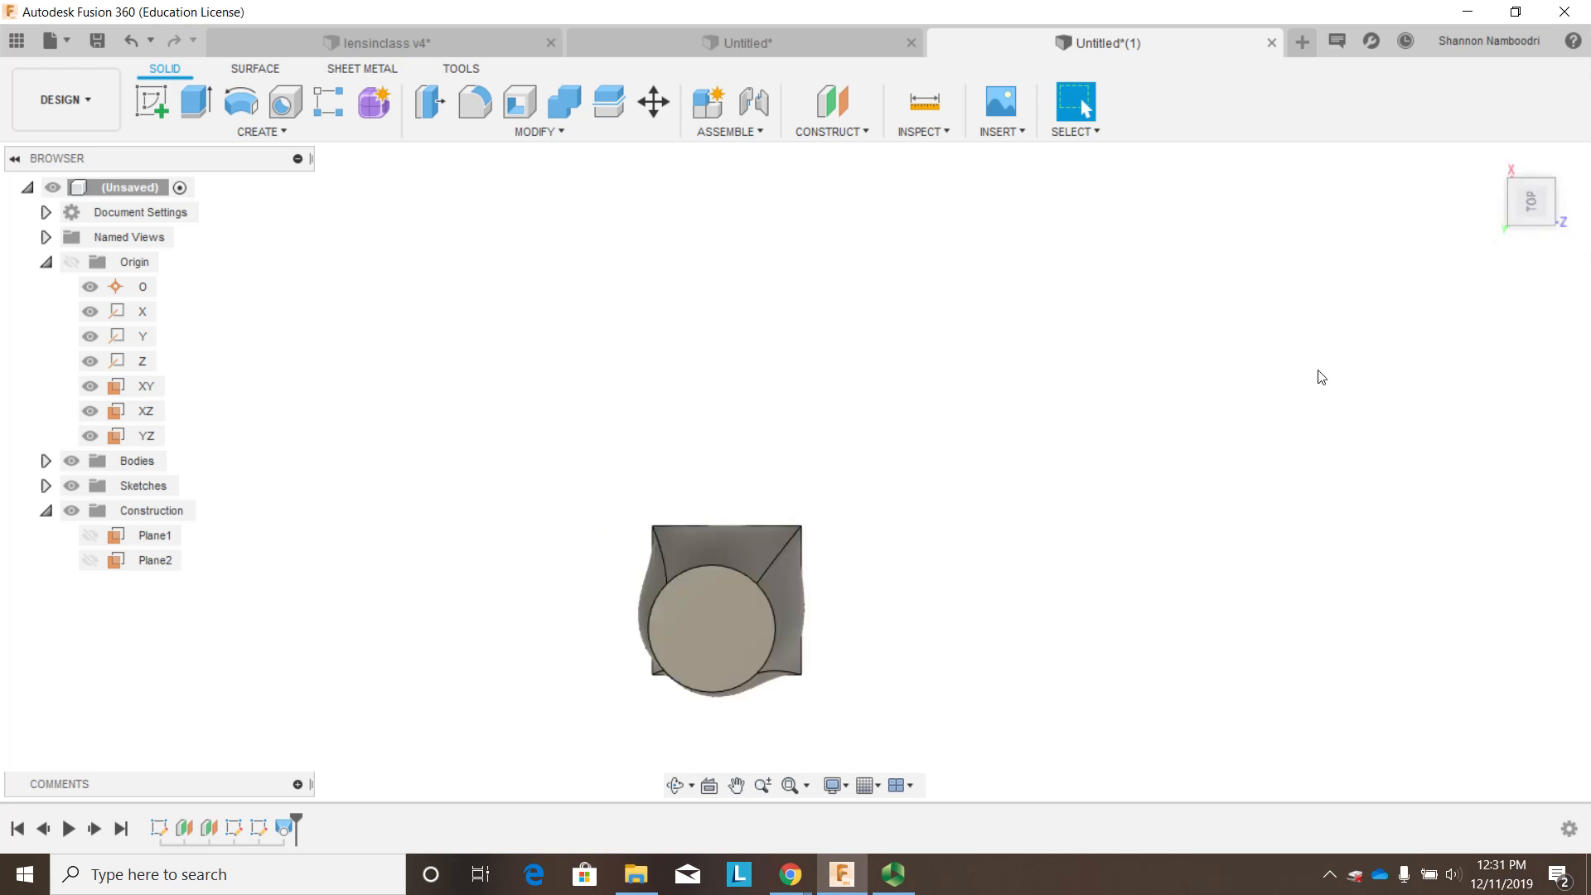
right_click(709, 627)
mouse_move(708, 686)
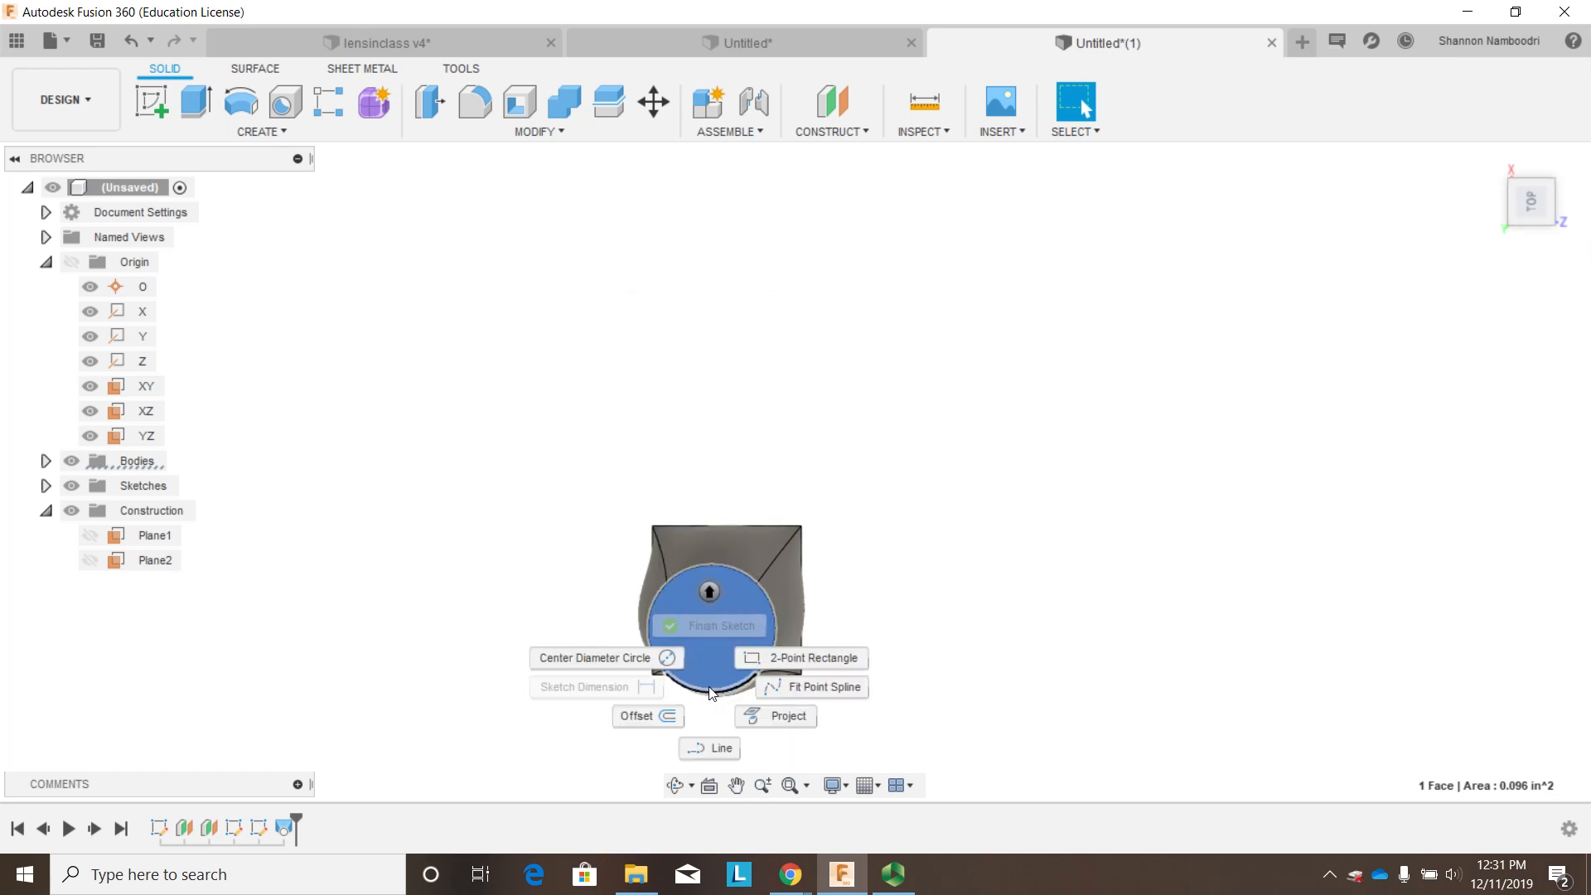
left_click(768, 714)
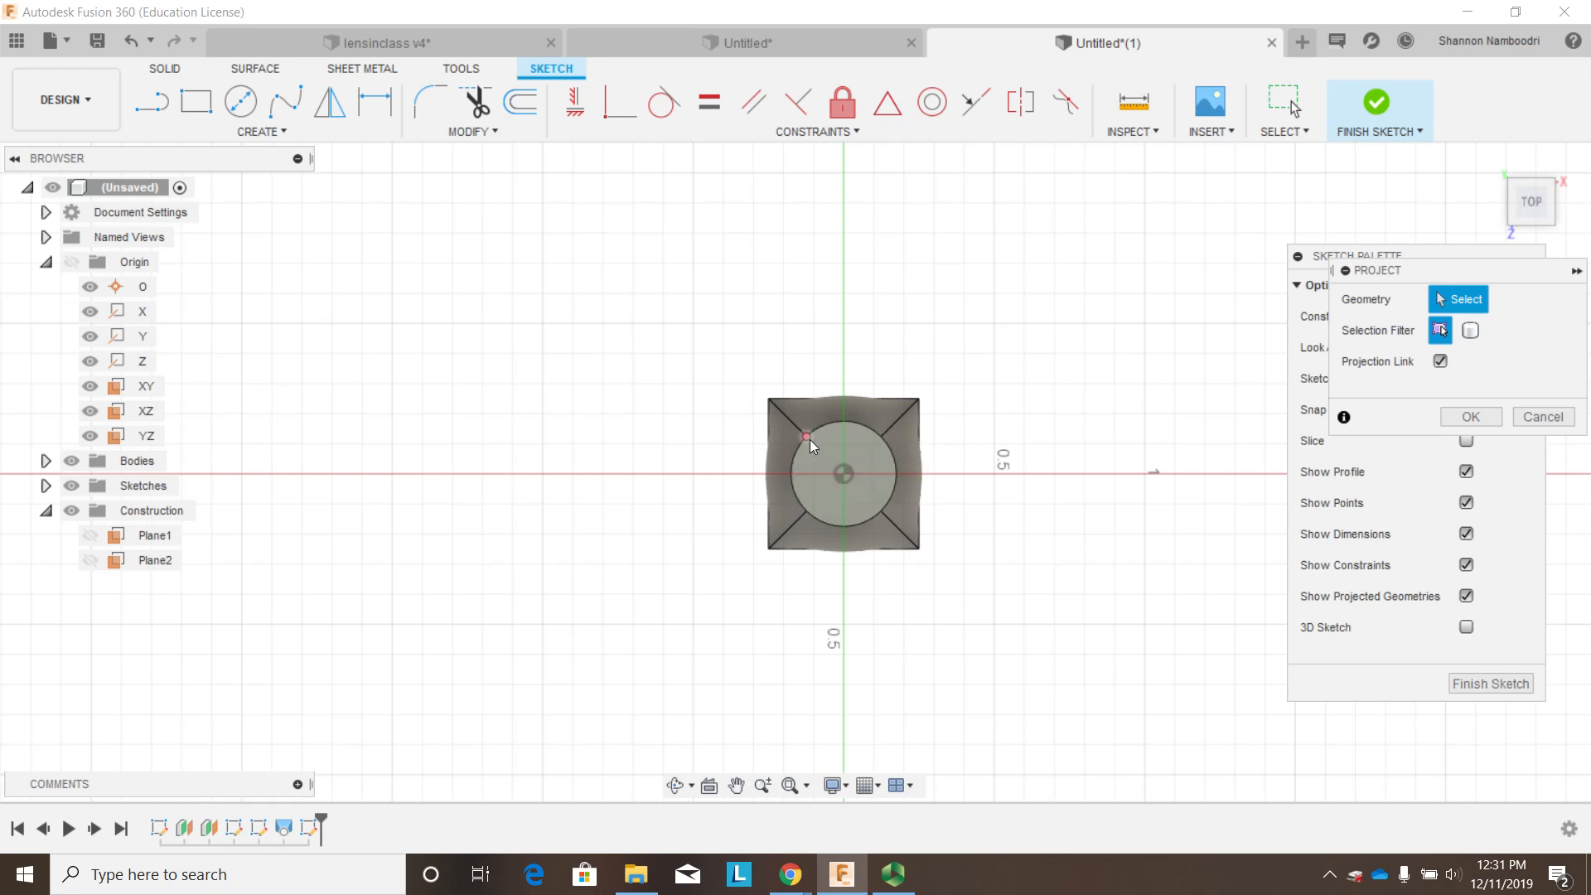
left_click(833, 425)
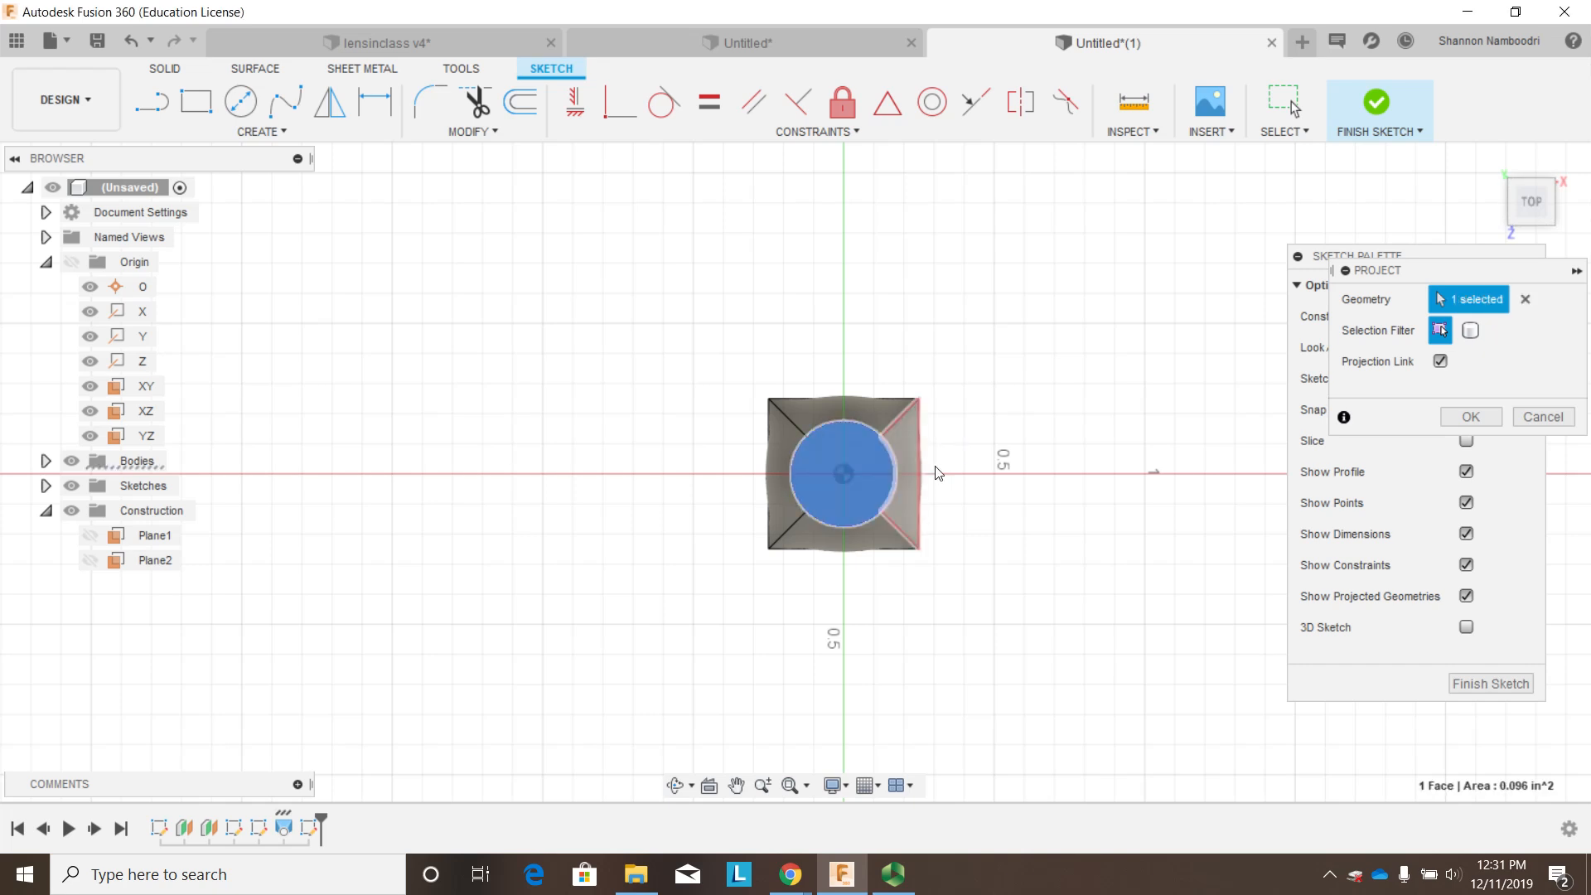
left_click(1465, 419)
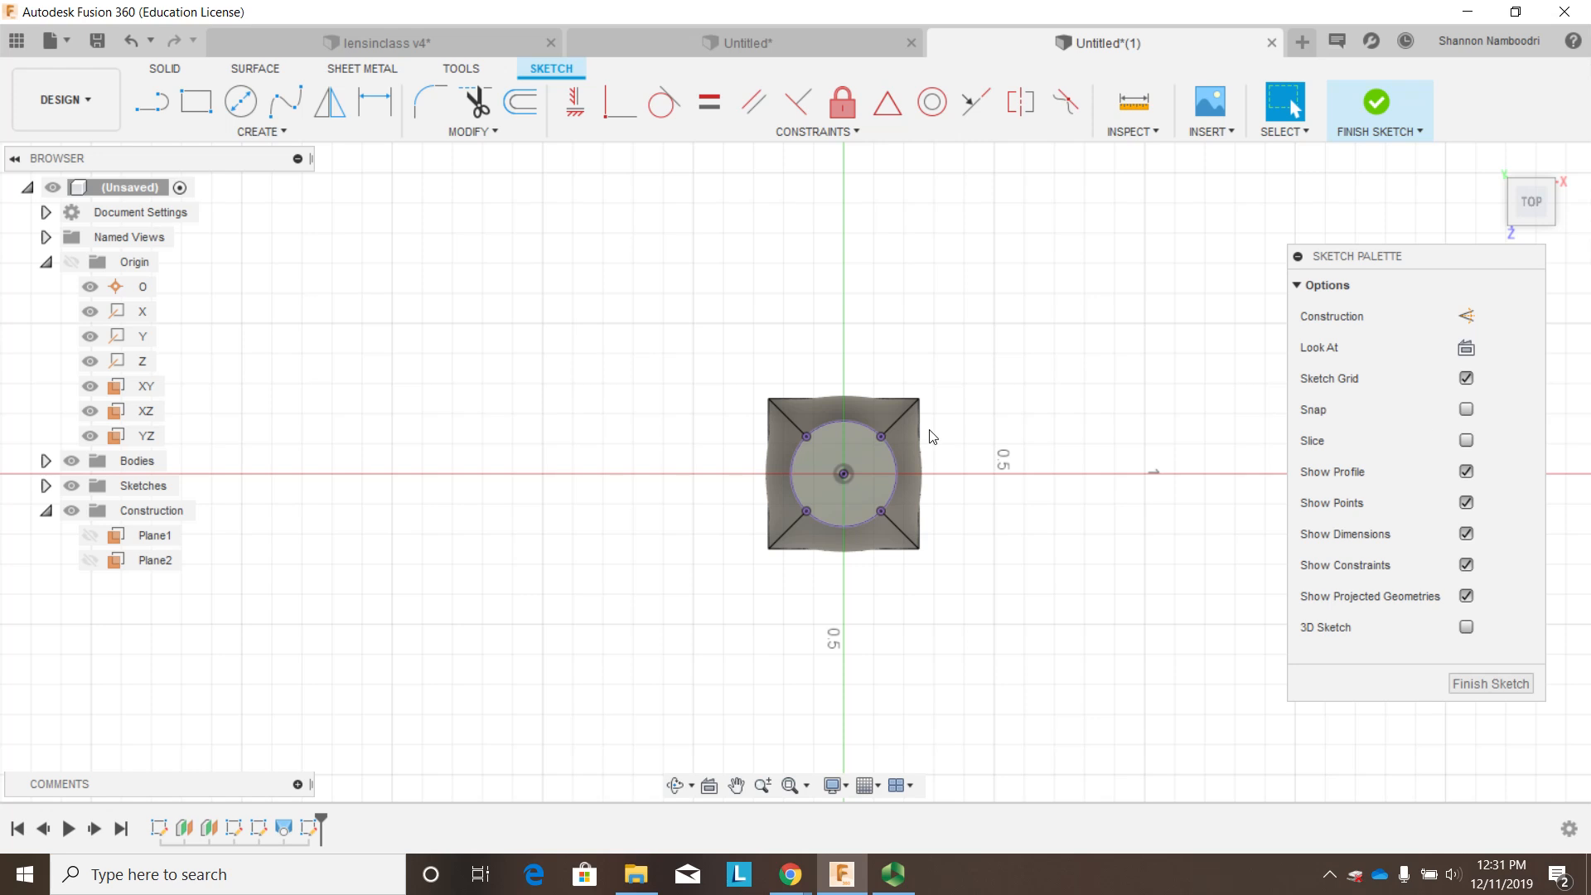
- Draw a 0.35 in line along the red axis across the projected circle's full diameter and finish the sketch
left_click(165, 110)
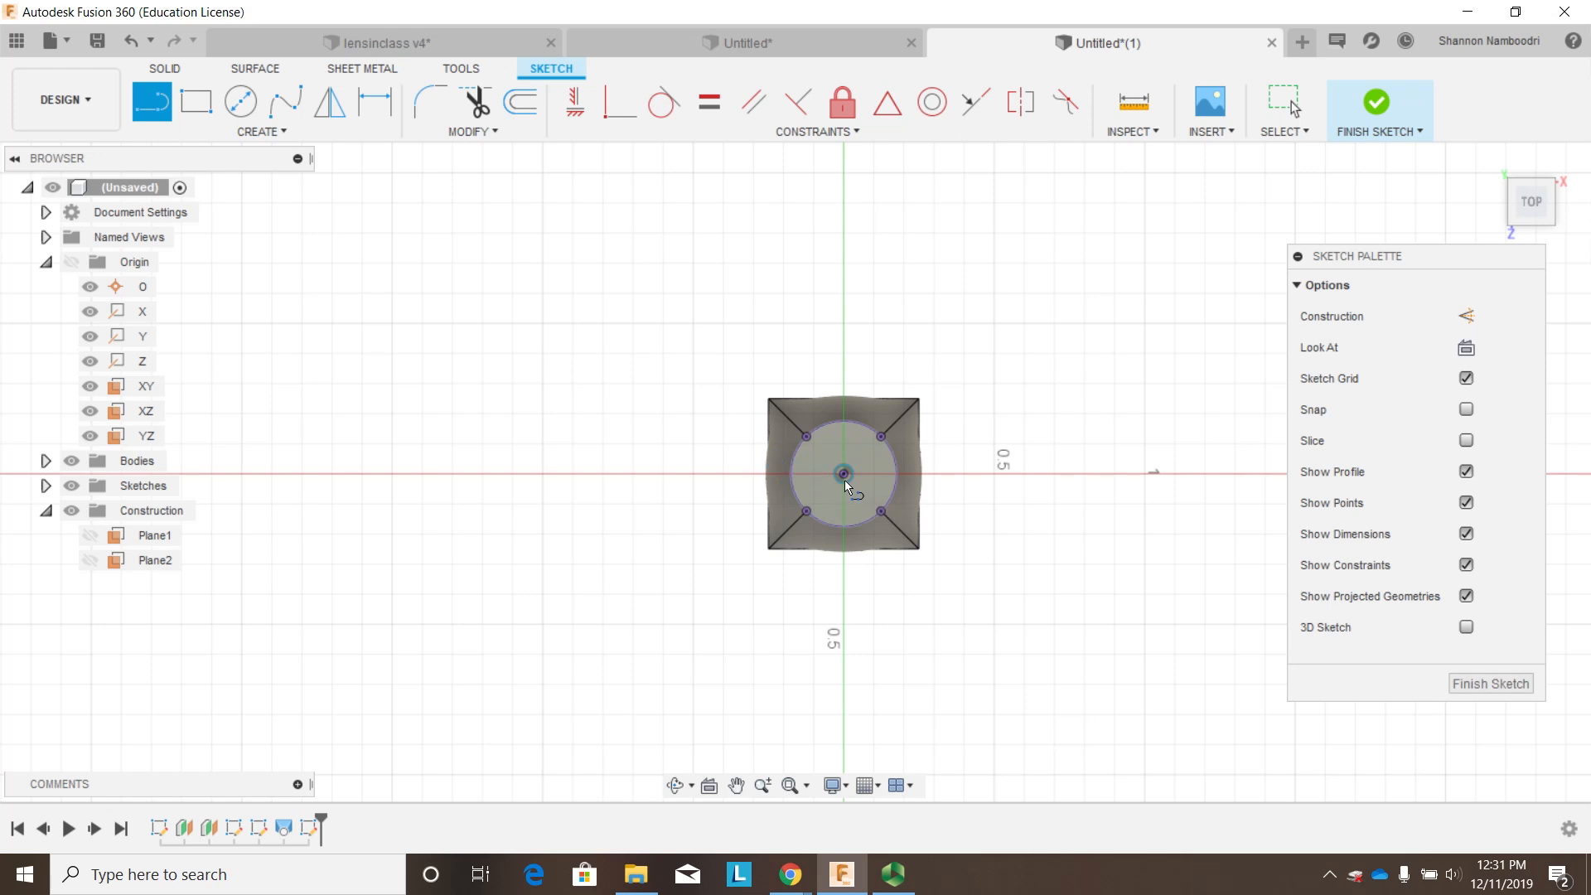
left_click(791, 475)
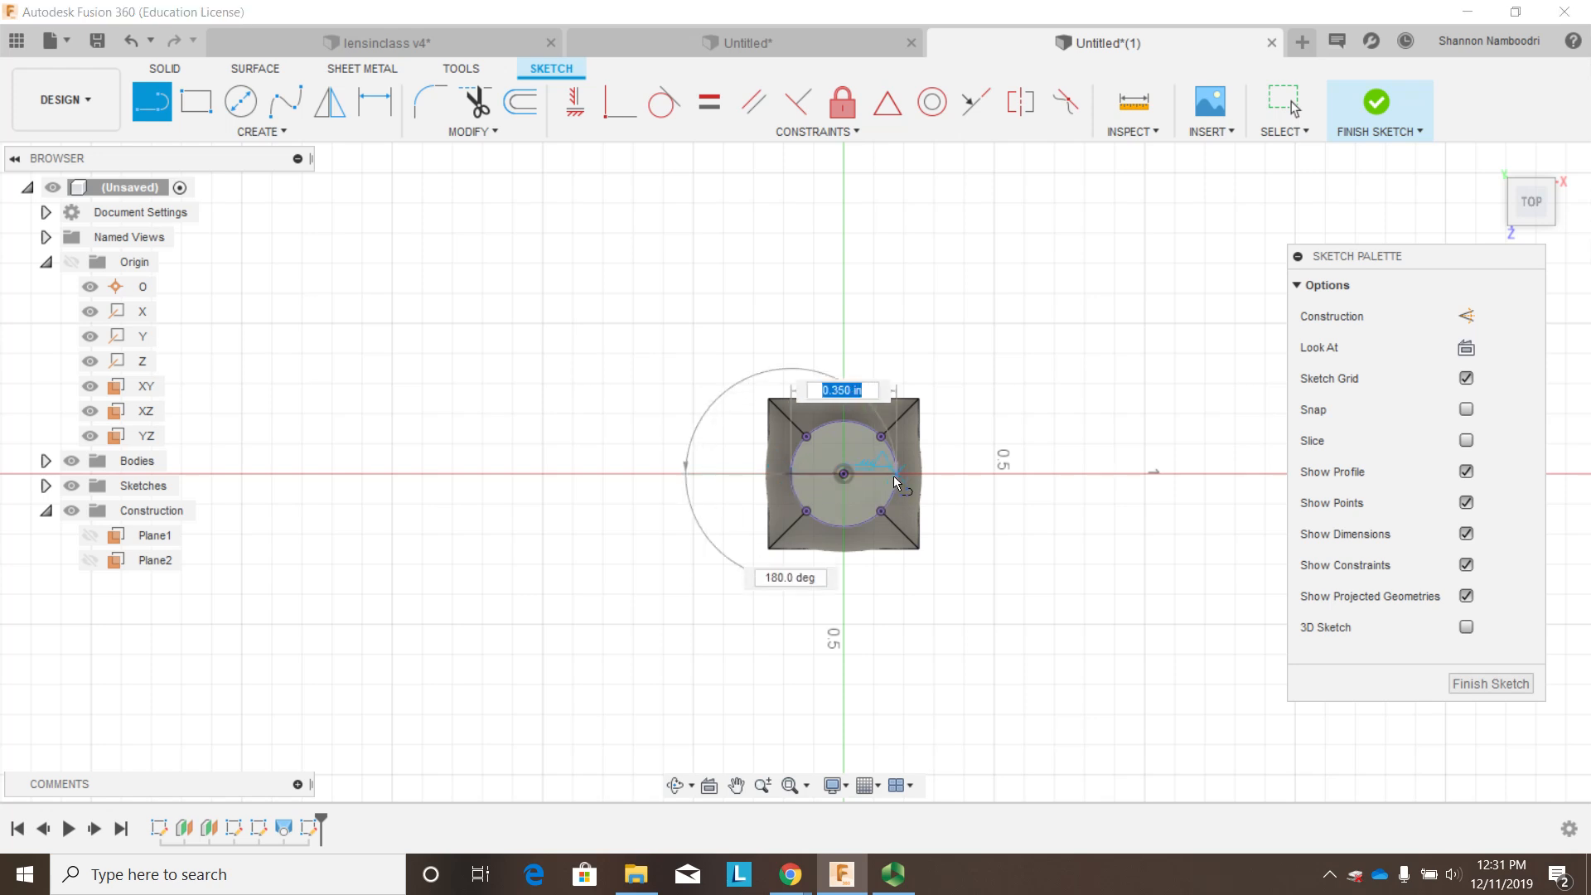
left_click(895, 475)
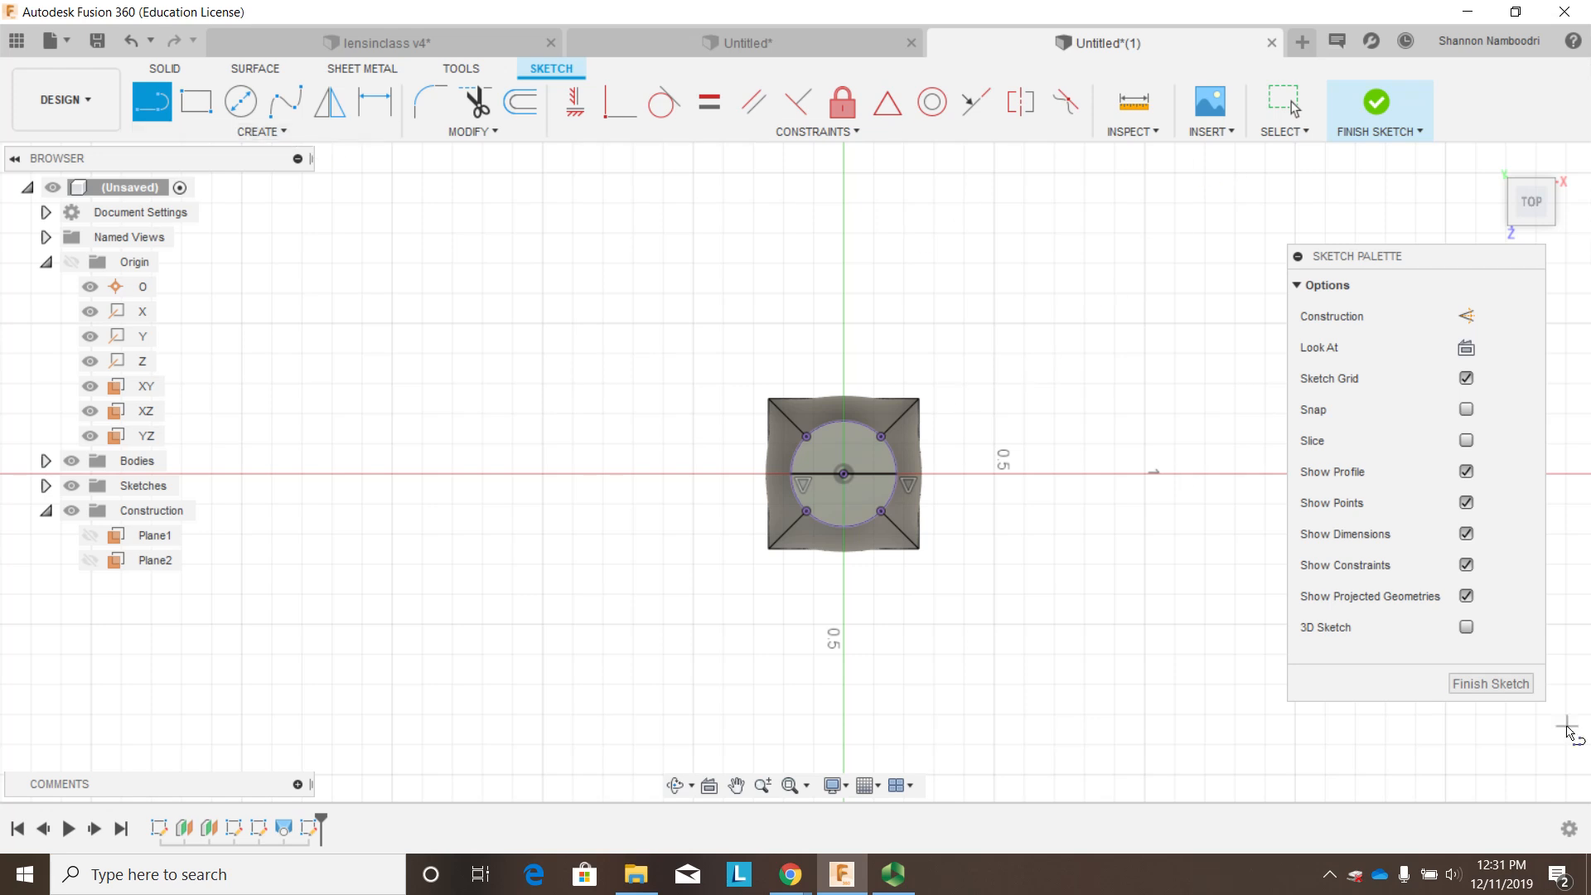
left_click(1490, 683)
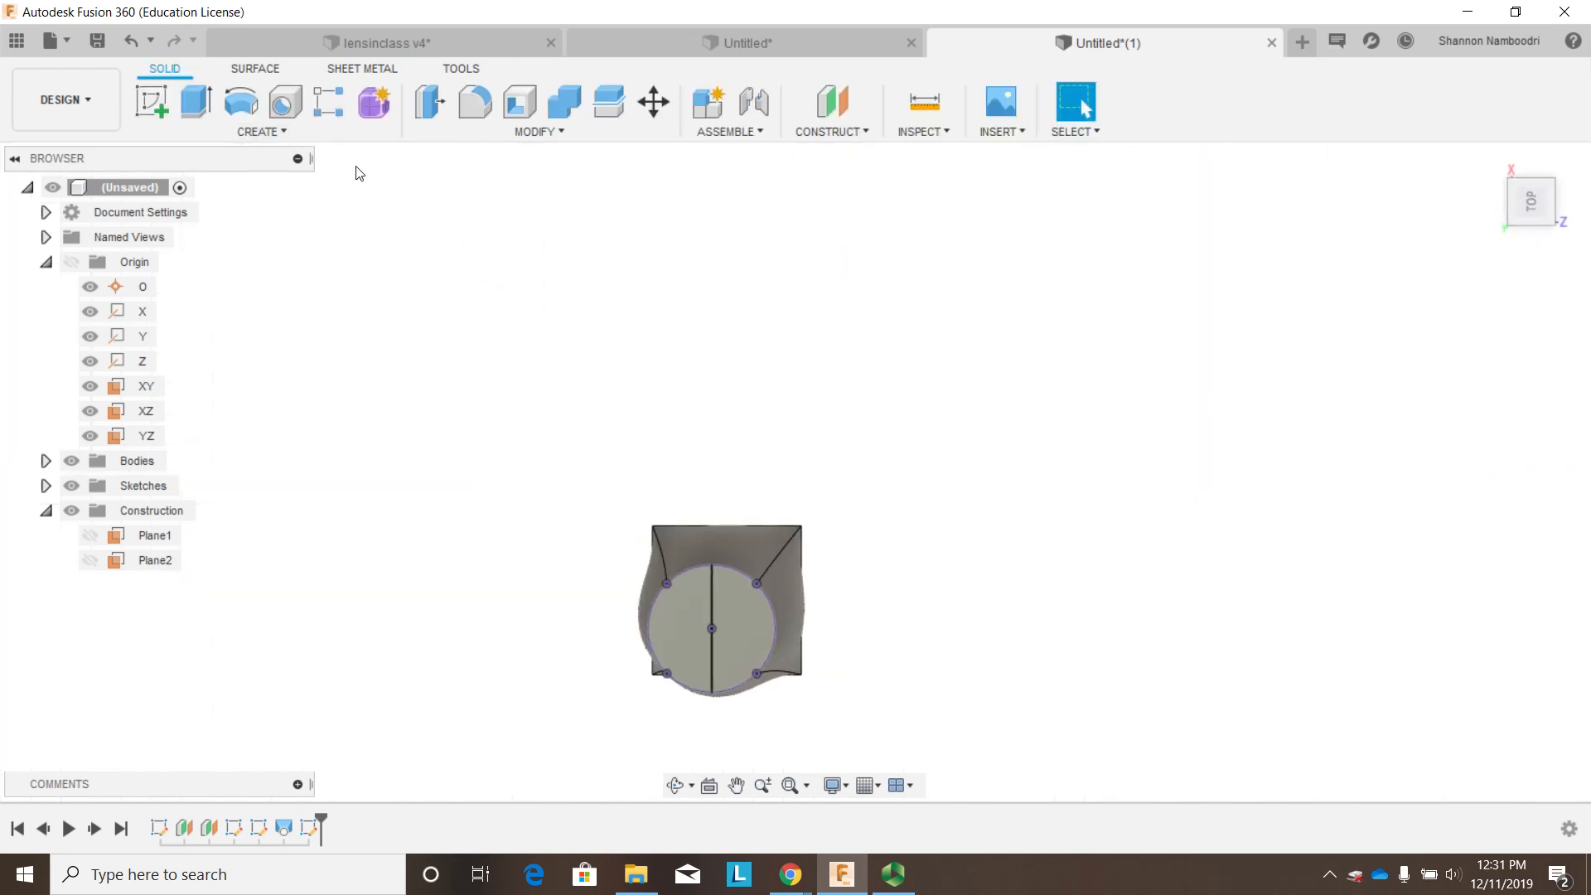
- Revolve one half-circle profile 180 deg about the diameter line as a Join, forming a dome on the loft's top face
middle_click_drag(398, 321, 420, 265, "shift")
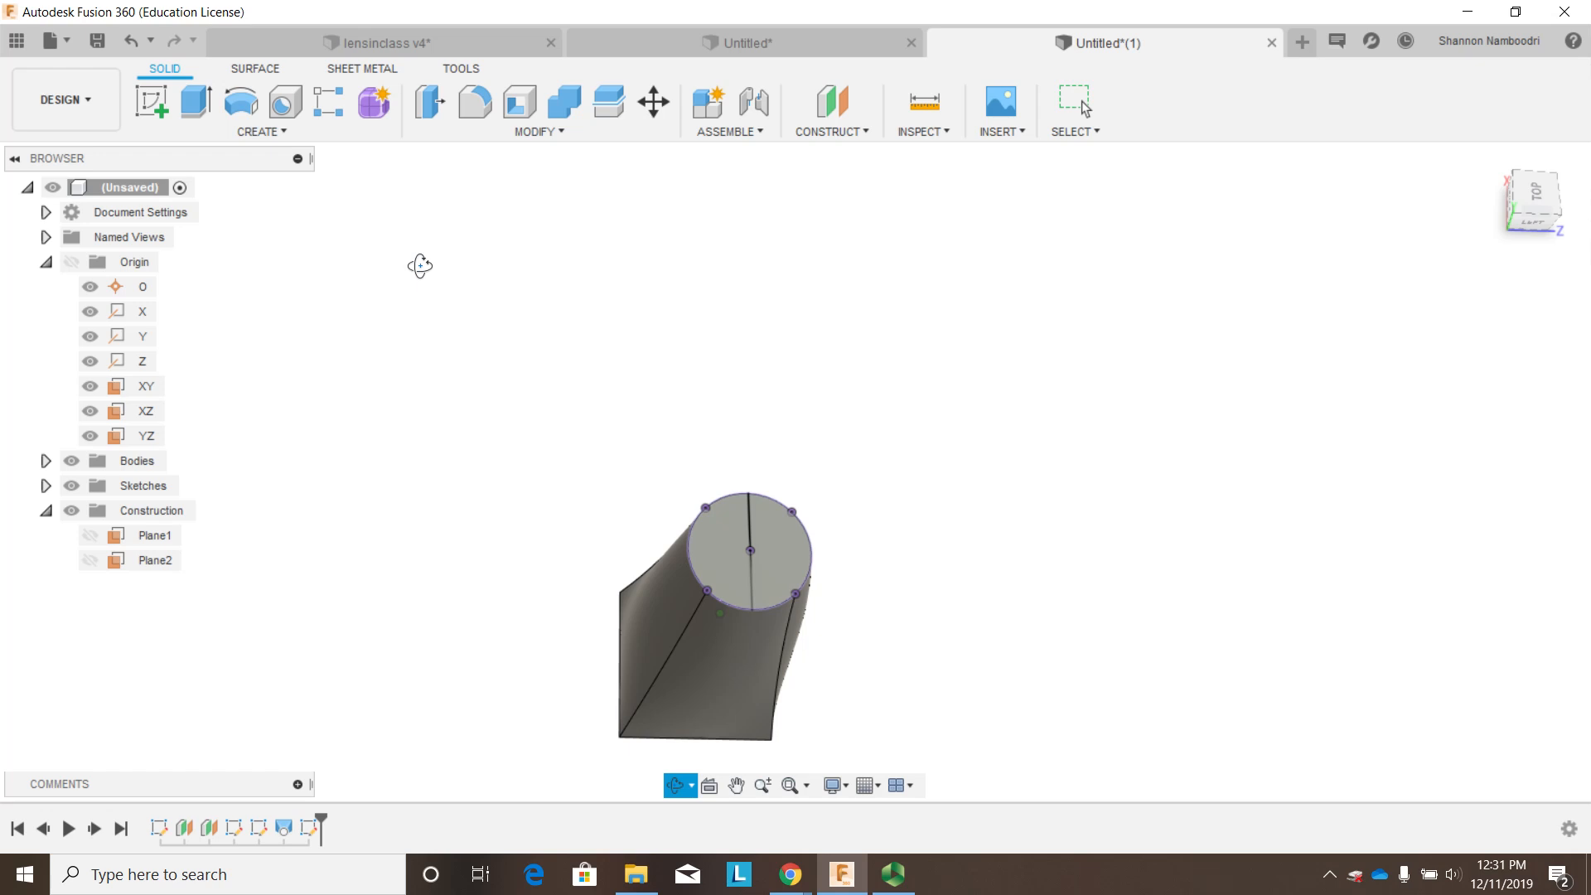
left_click(261, 132)
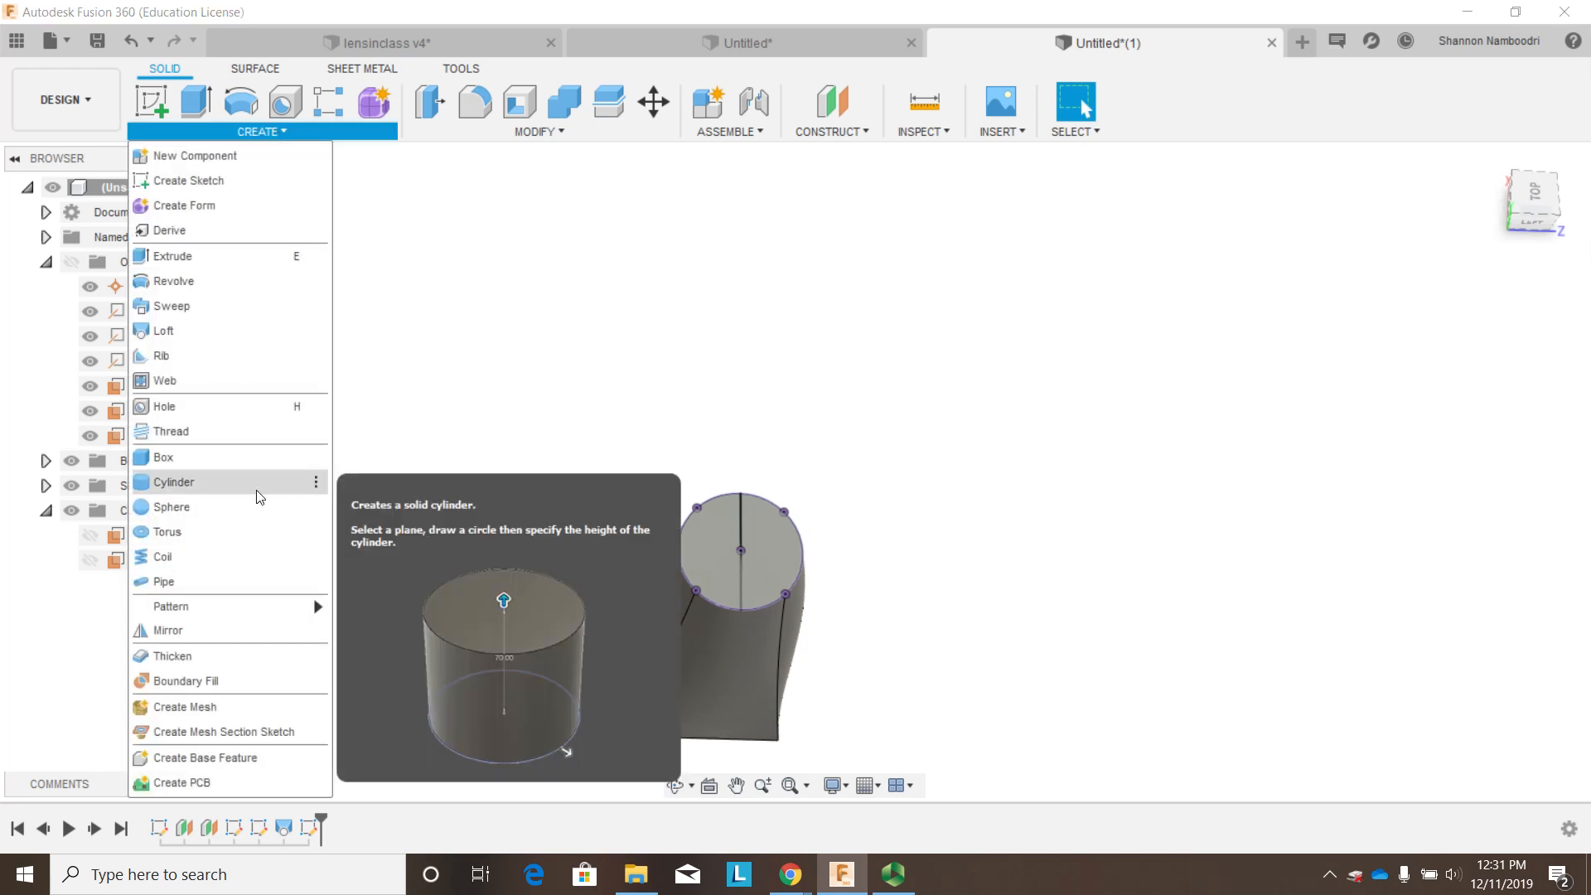
left_click(213, 281)
left_click(729, 542)
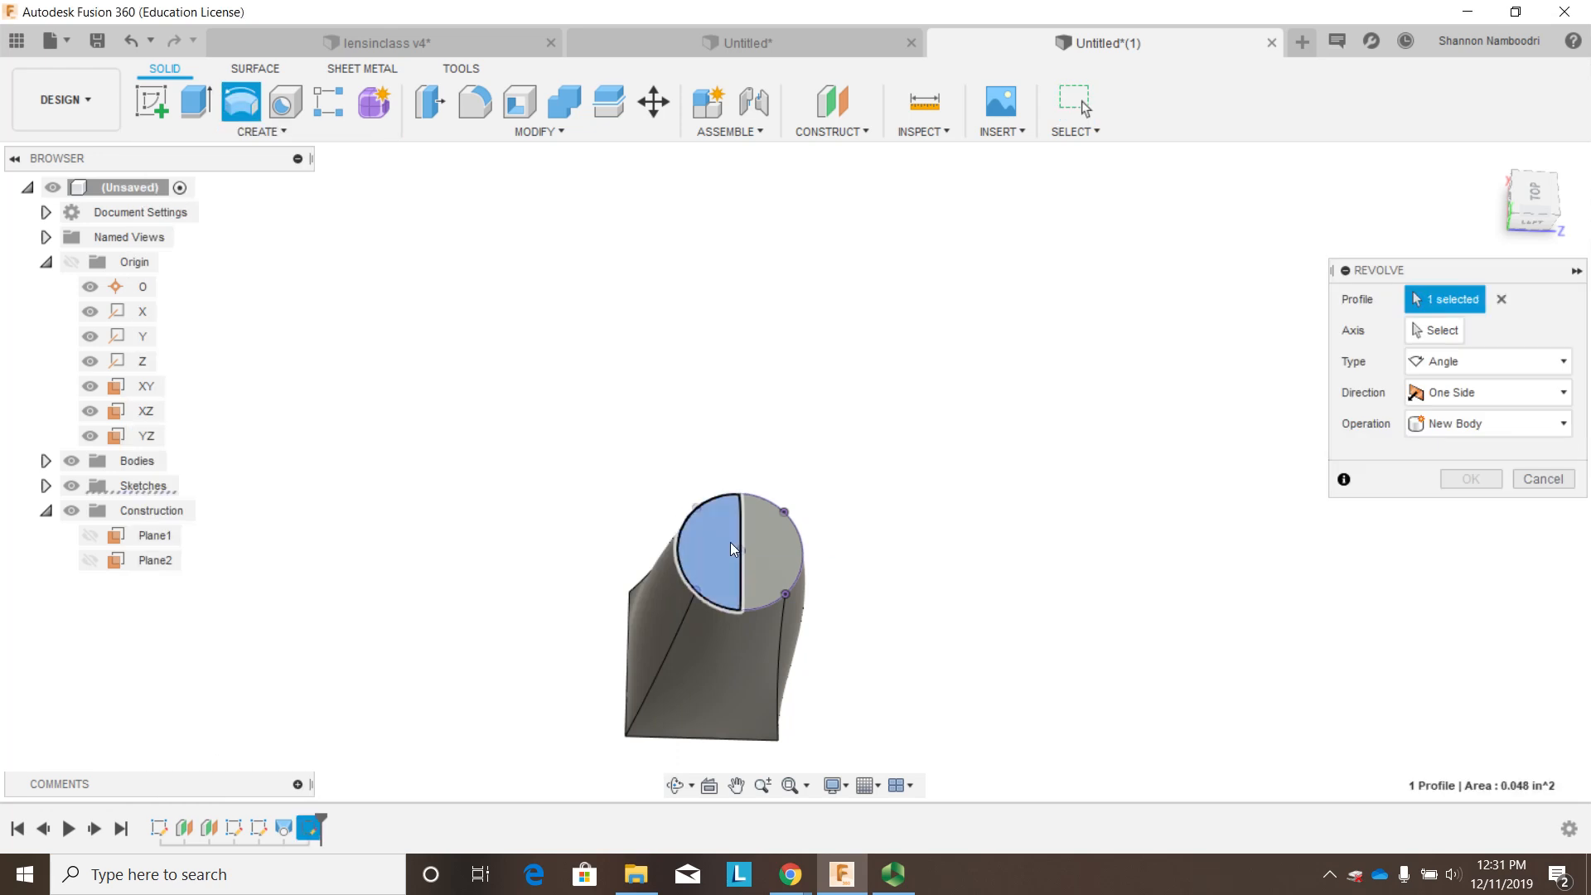
left_click(1427, 335)
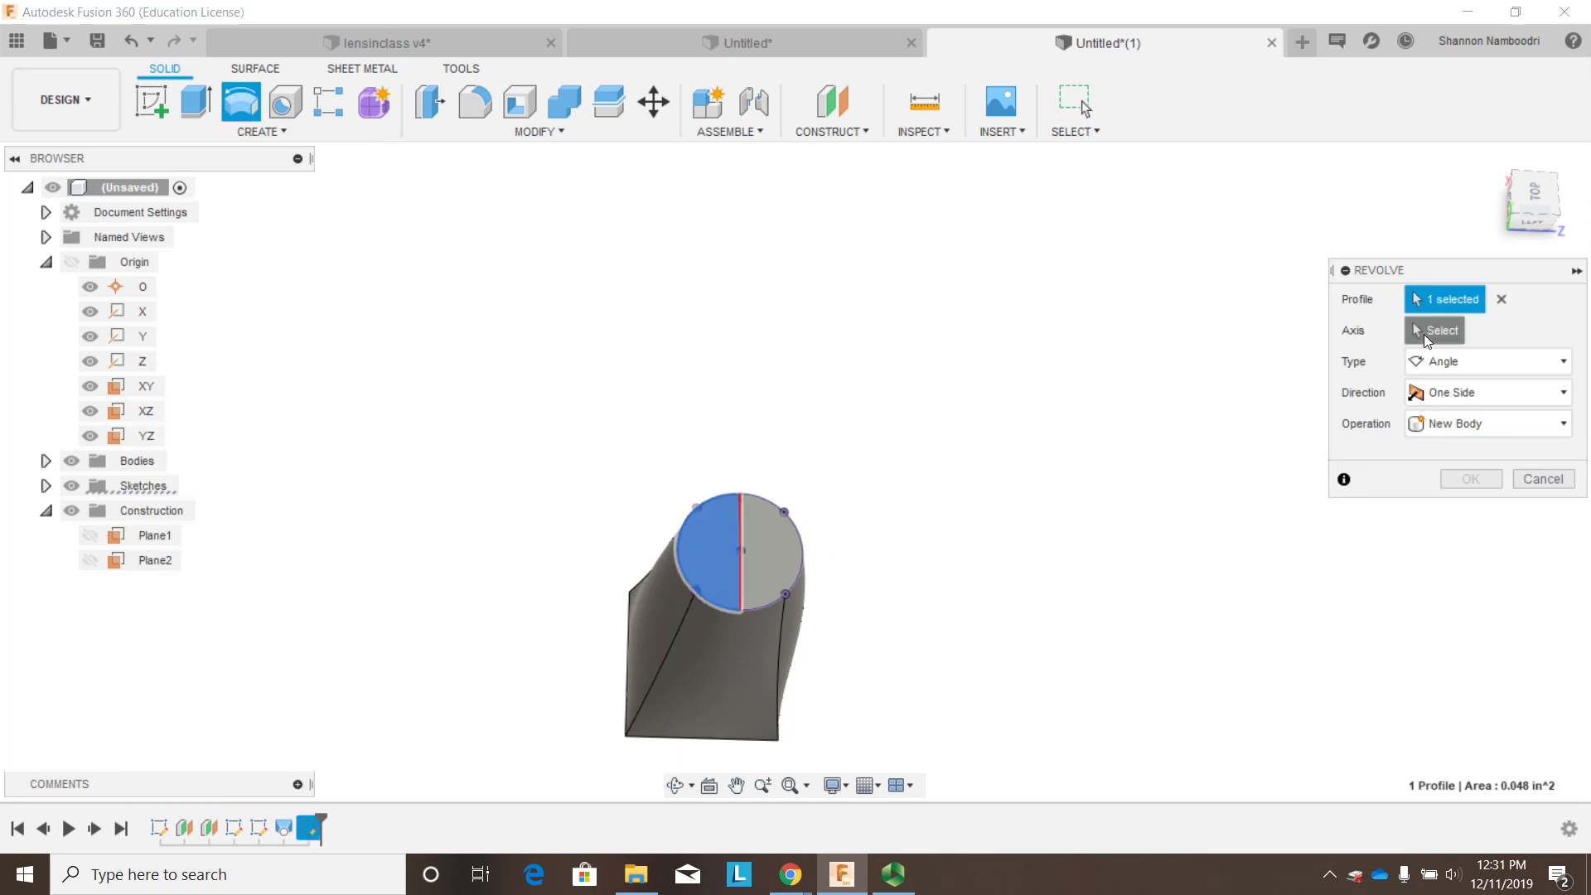
left_click(744, 535)
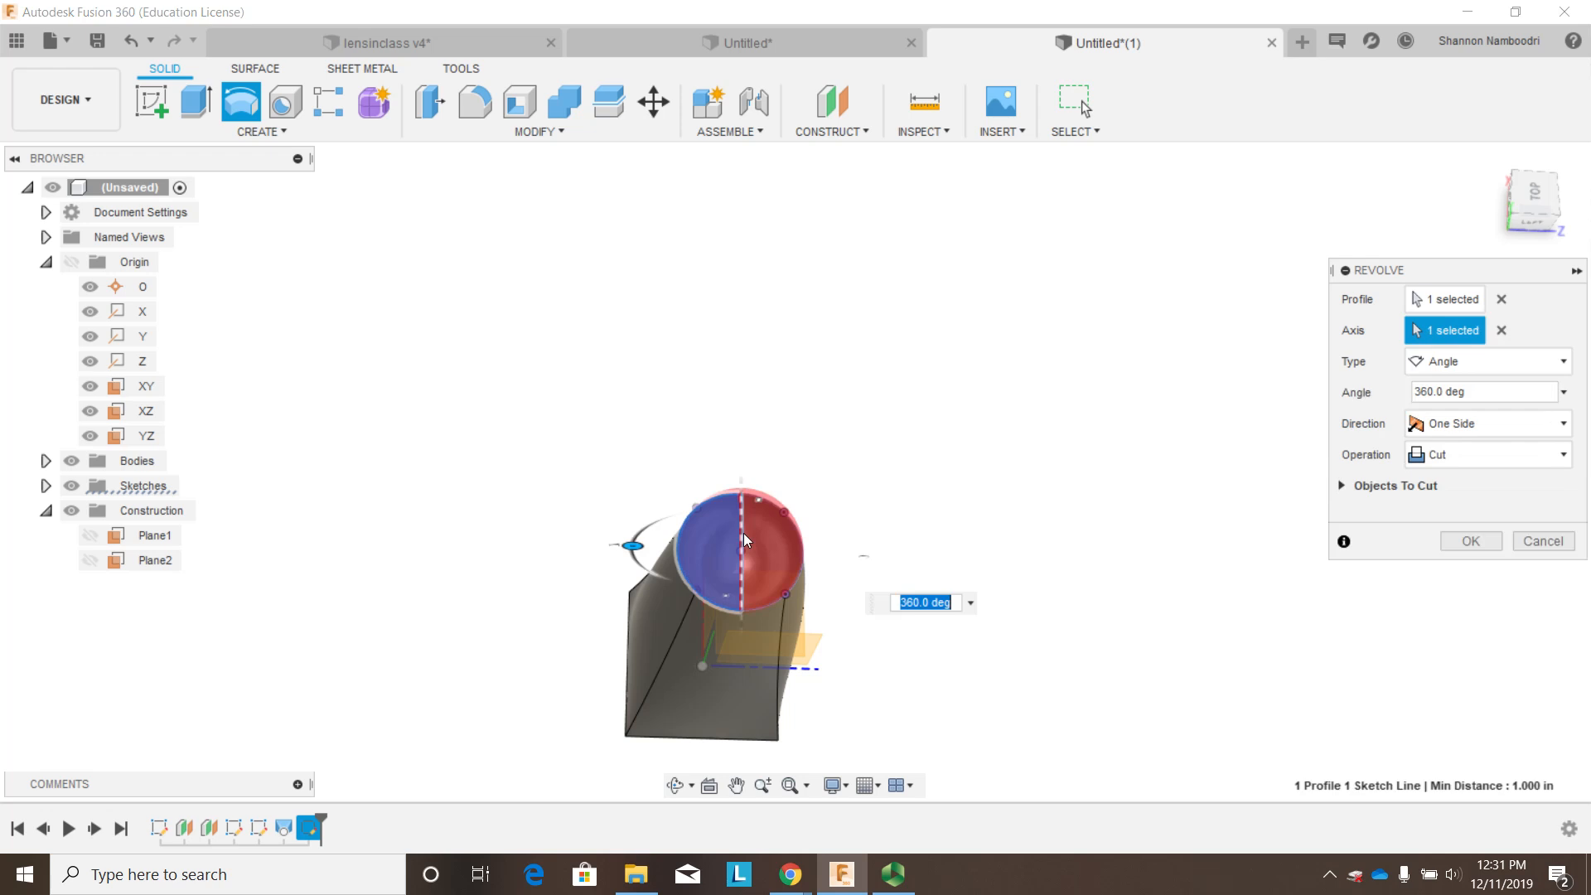
left_click(1564, 393)
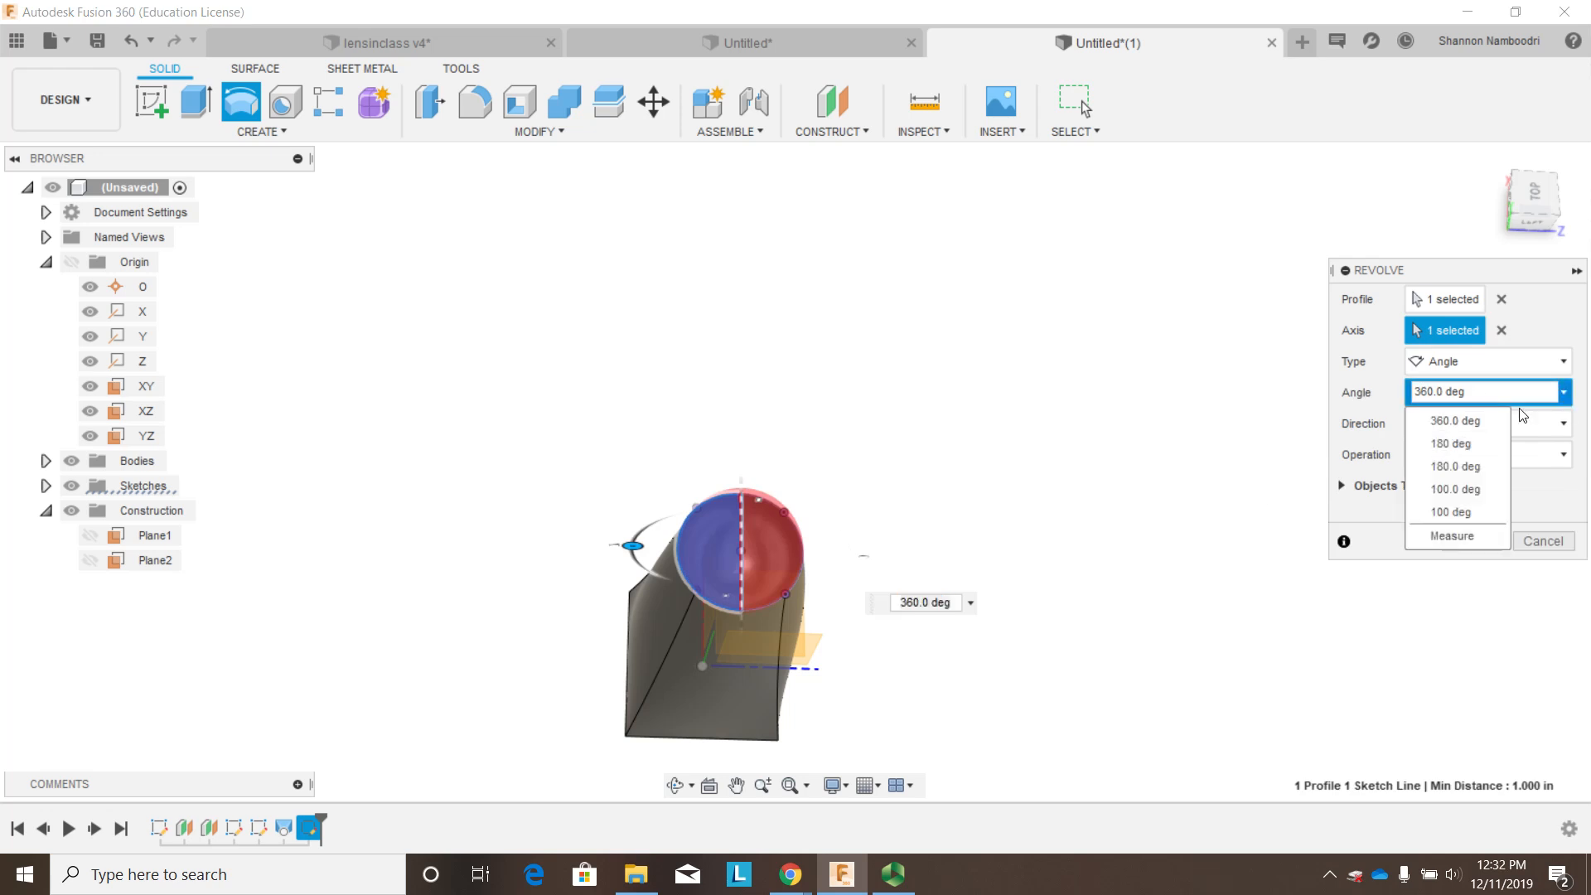
left_click(1446, 444)
middle_click_drag(1280, 445, 1228, 539, "shift")
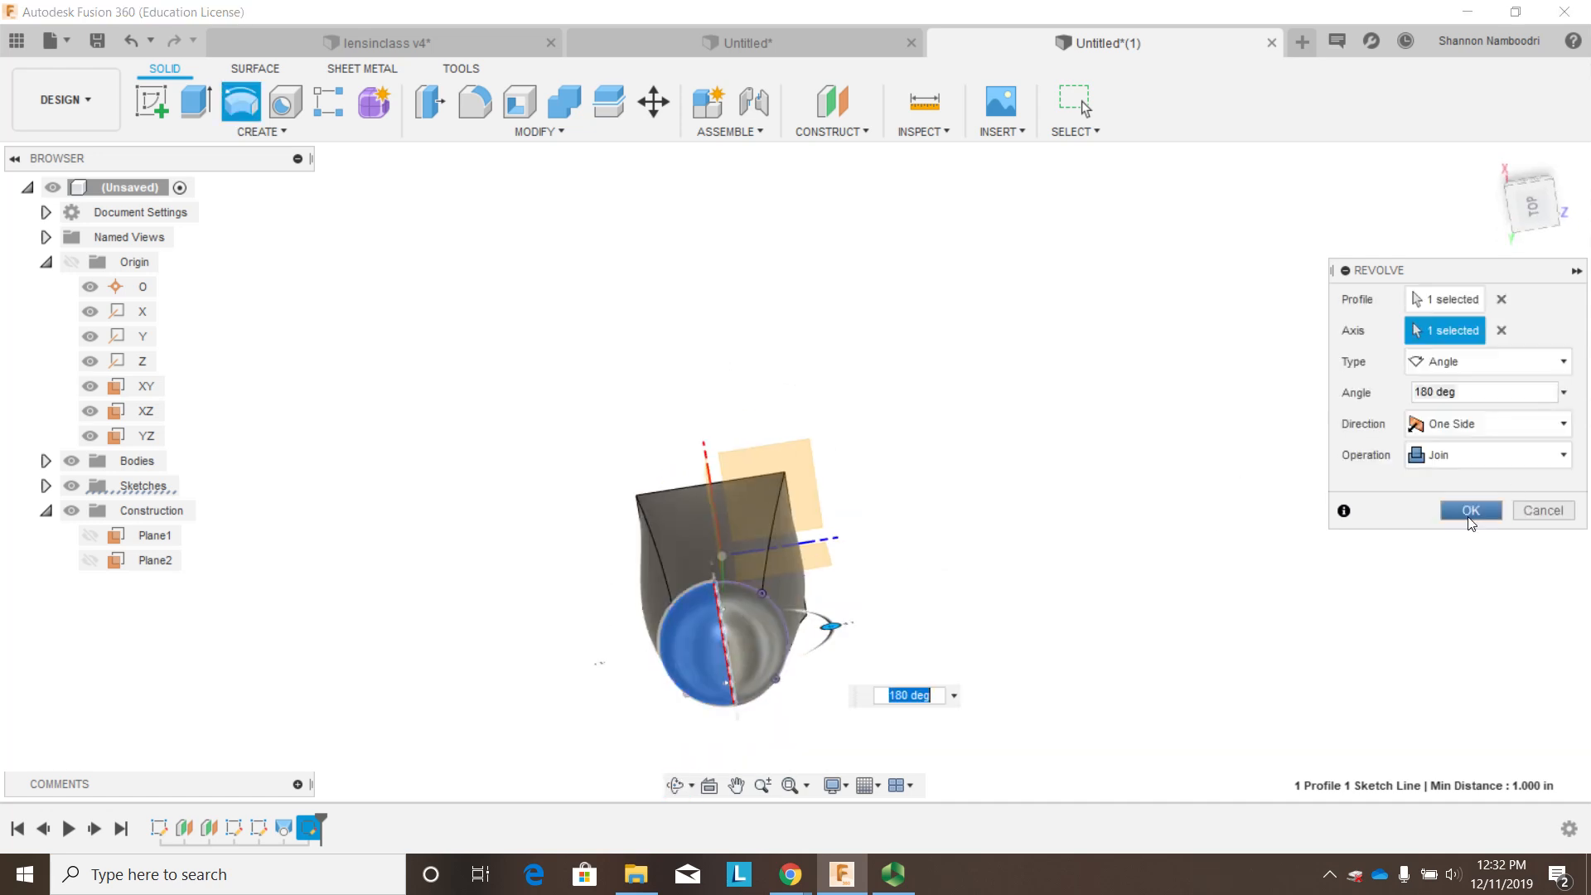
left_click(1465, 512)
left_click(1488, 159)
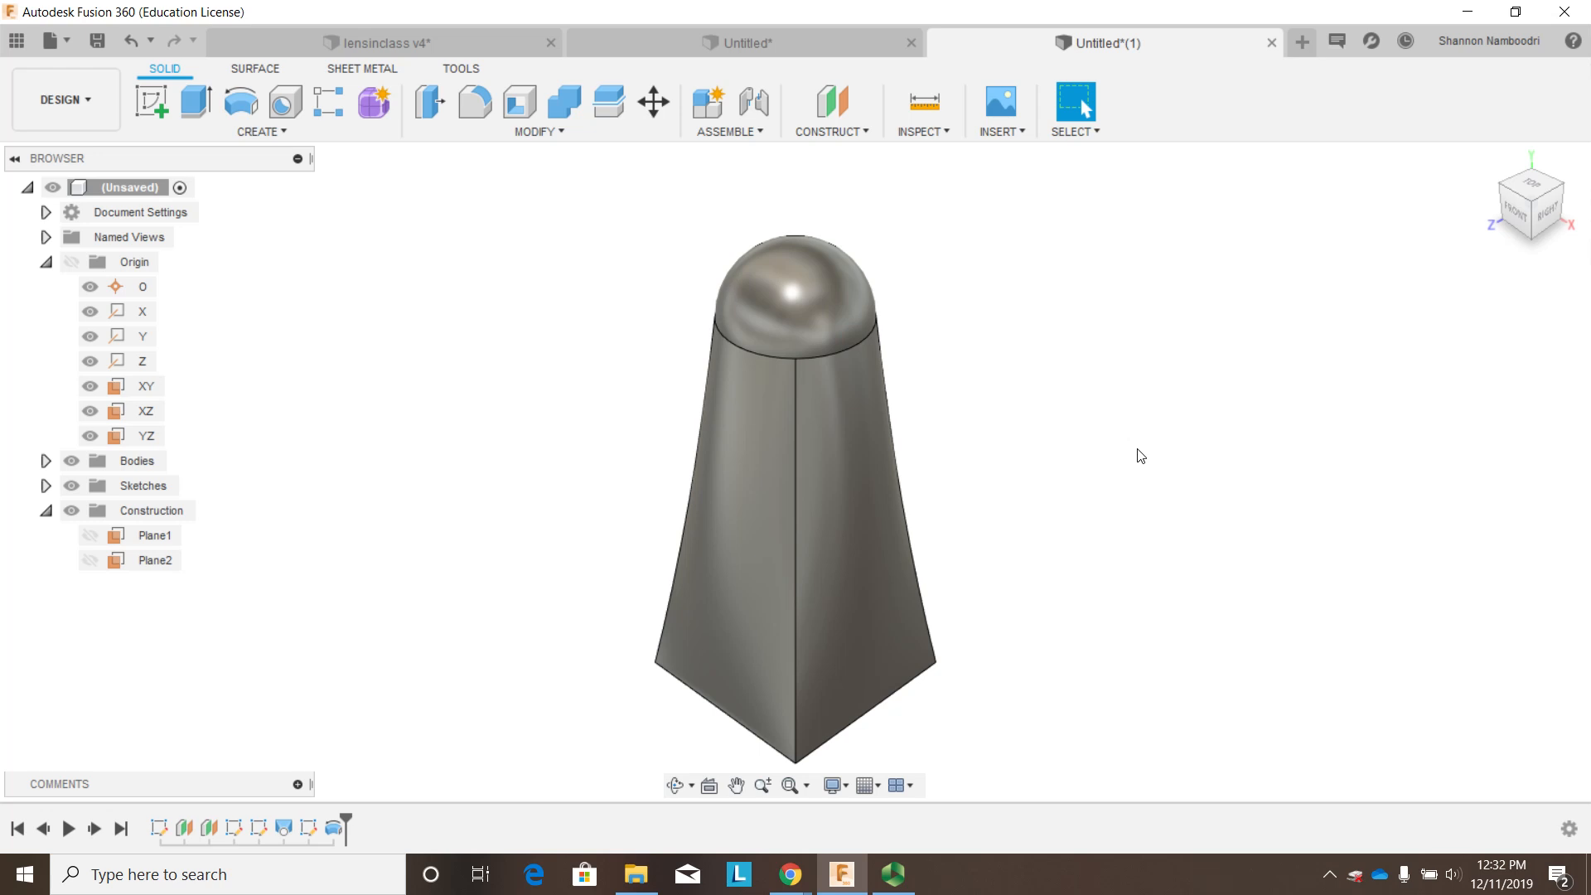